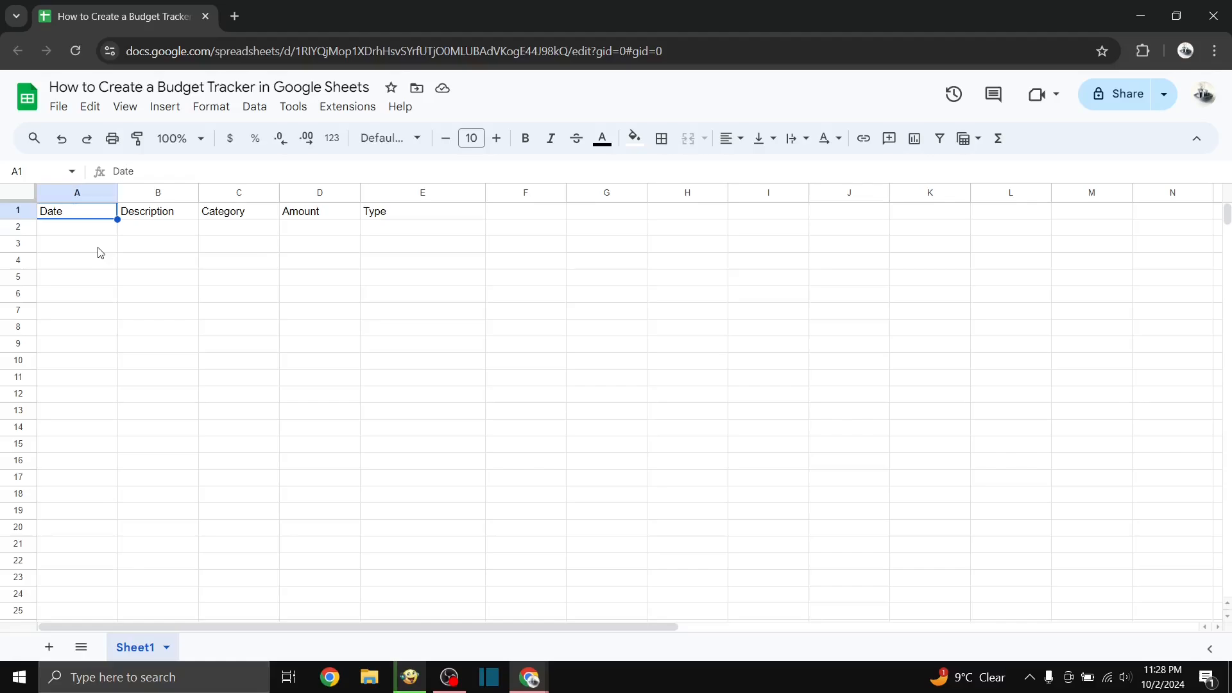
{"action": "key", "text": "Right"}
{"action": "key", "text": "Right"}
{"action": "key", "text": "Right"}
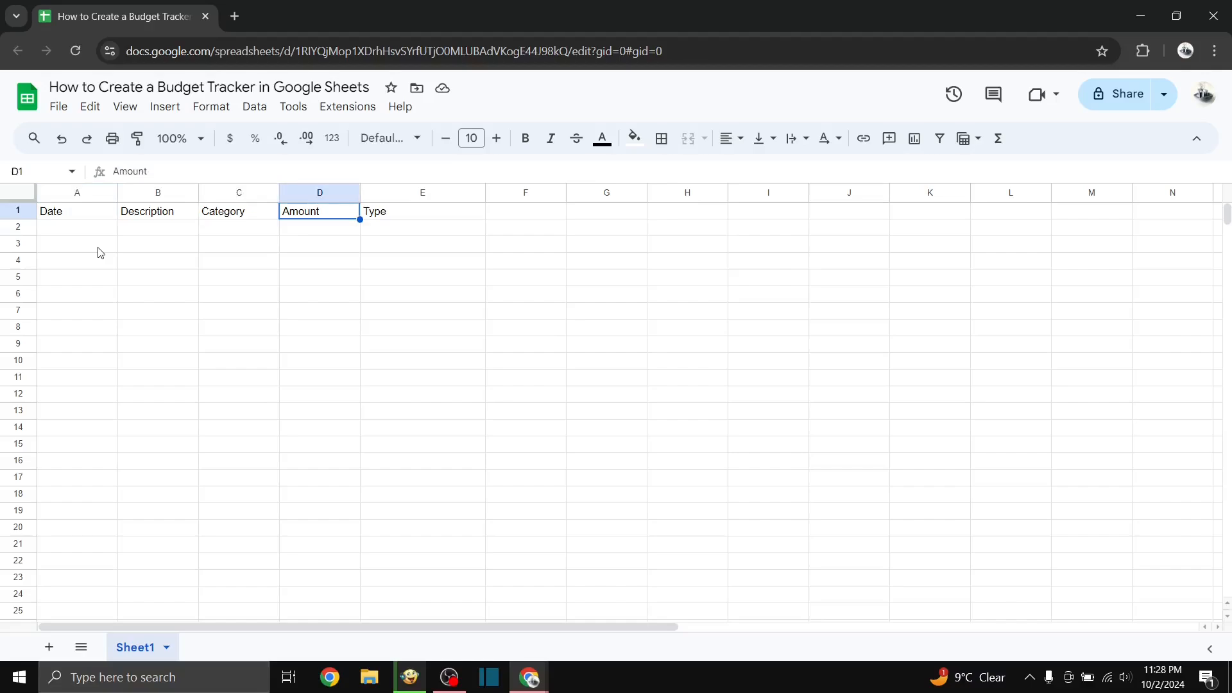
{"action": "key", "text": "Right"}
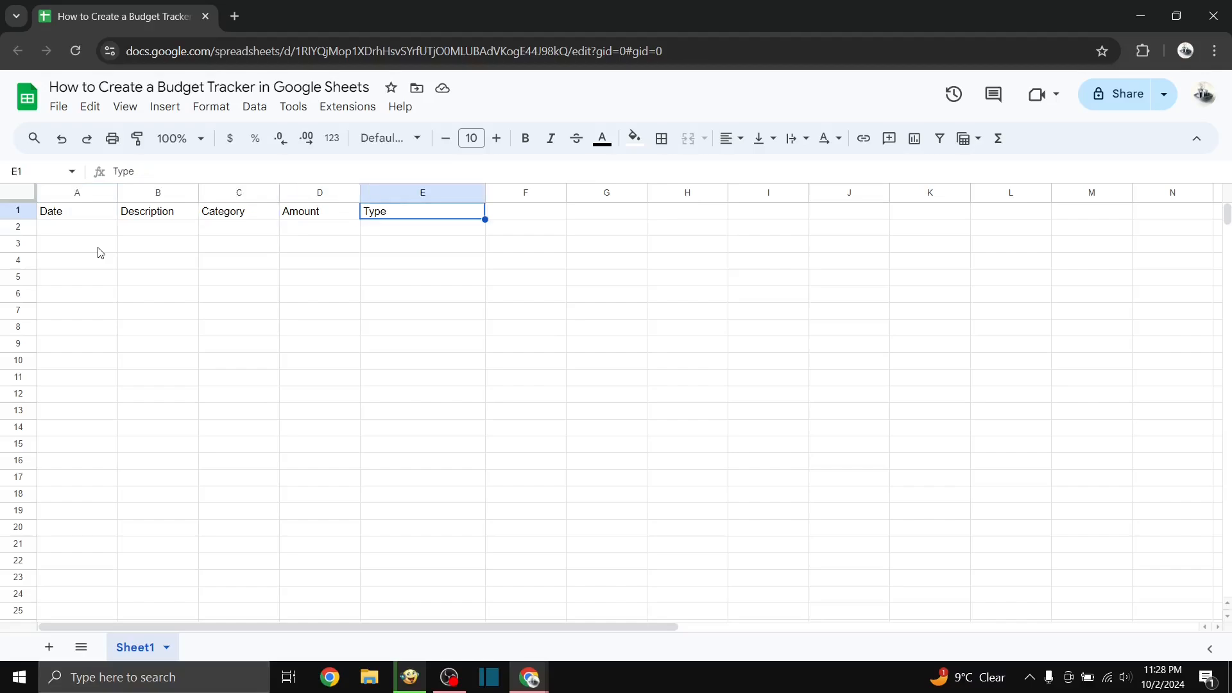
Step: Format the header row in row 1 with bold, centred text and a light blue fill
{"action": "left_click", "coordinate": [24, 211]}
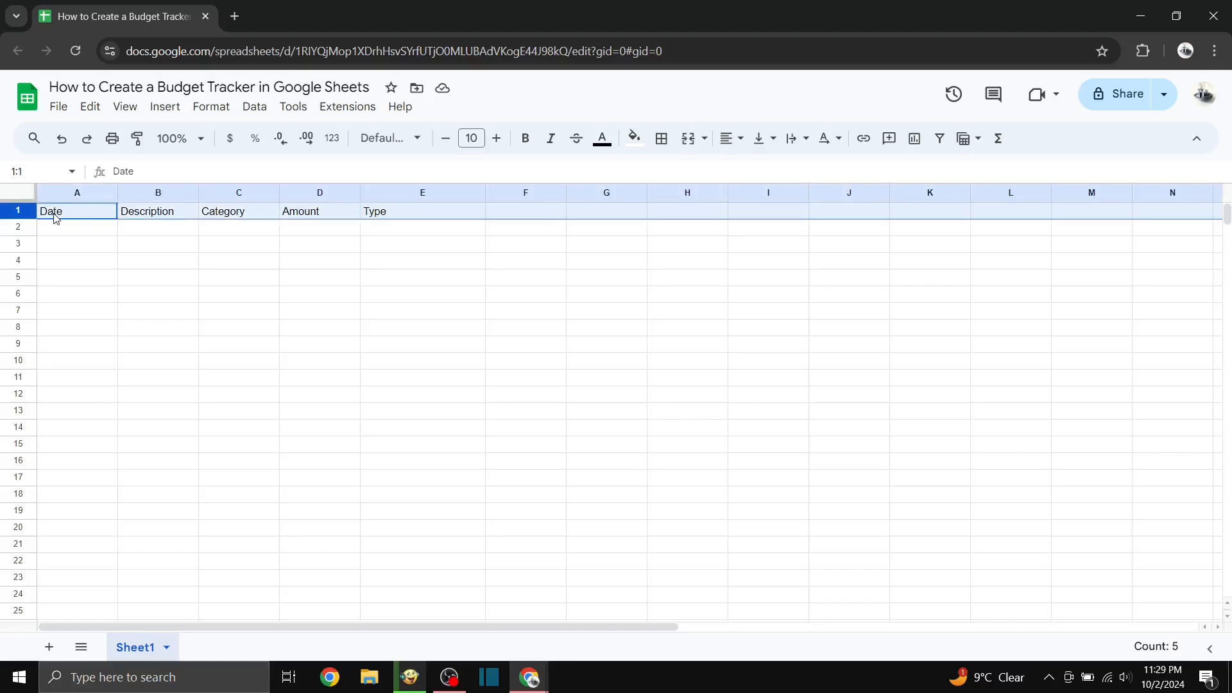
{"action": "left_click", "coordinate": [526, 138]}
{"action": "left_click", "coordinate": [639, 143]}
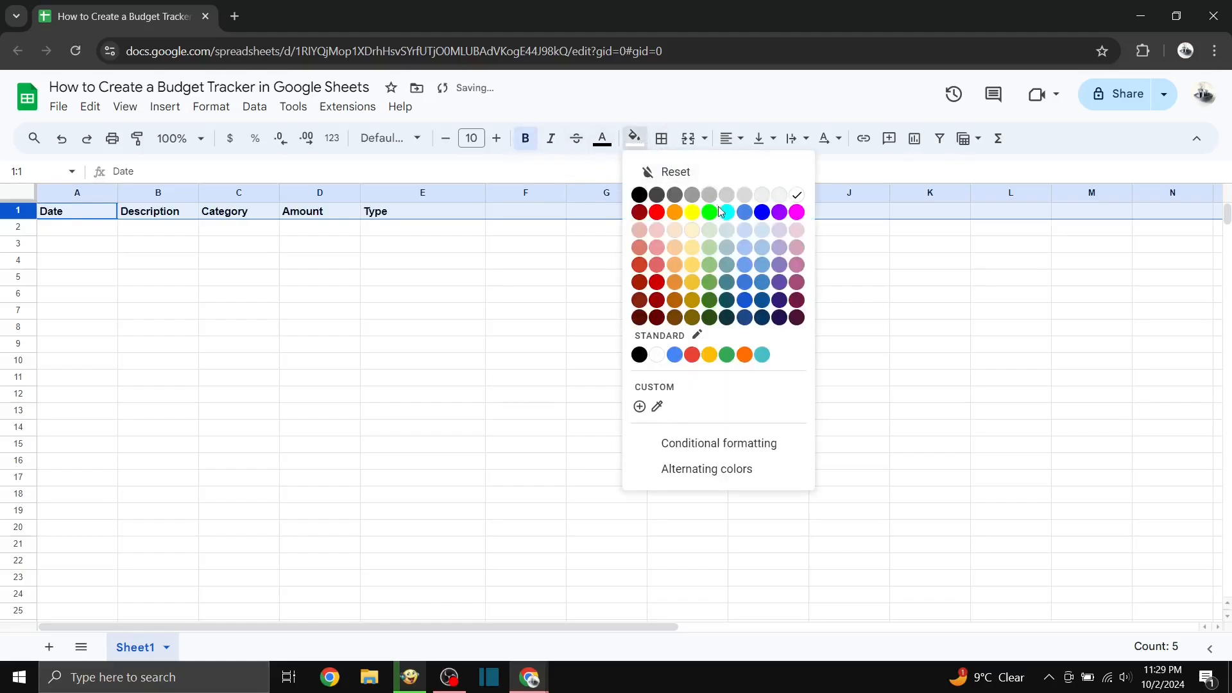
{"action": "left_click", "coordinate": [764, 239]}
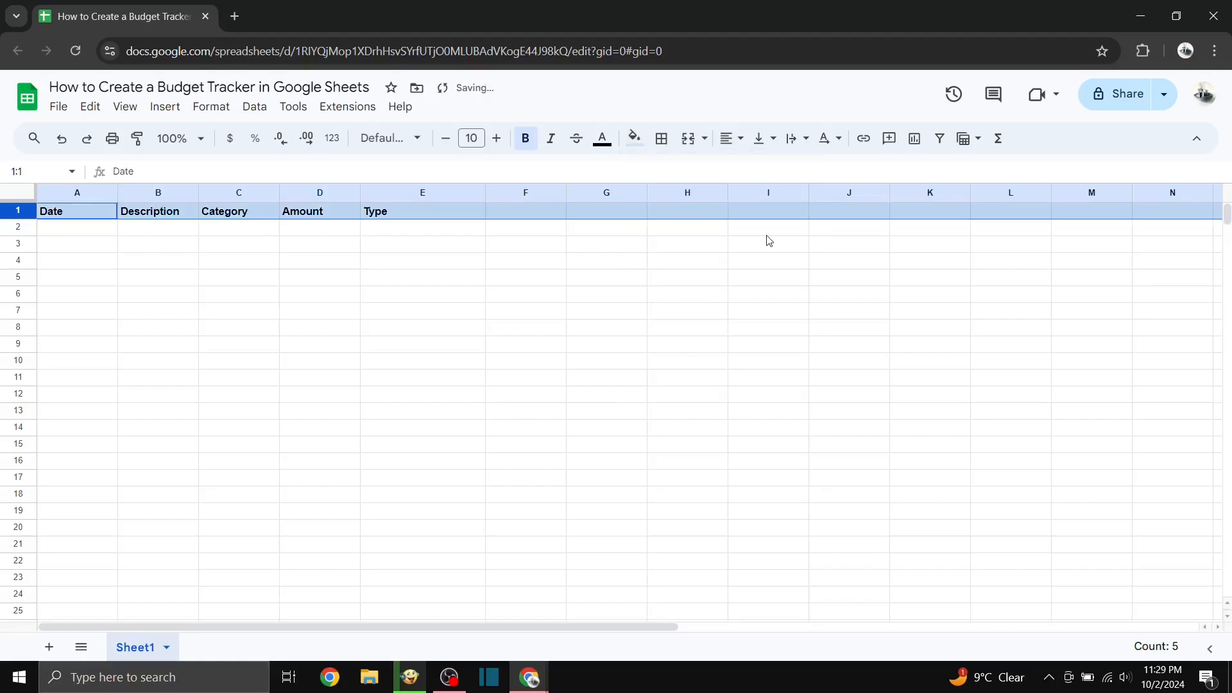
{"action": "left_click", "coordinate": [732, 138]}
{"action": "left_click", "coordinate": [757, 169]}
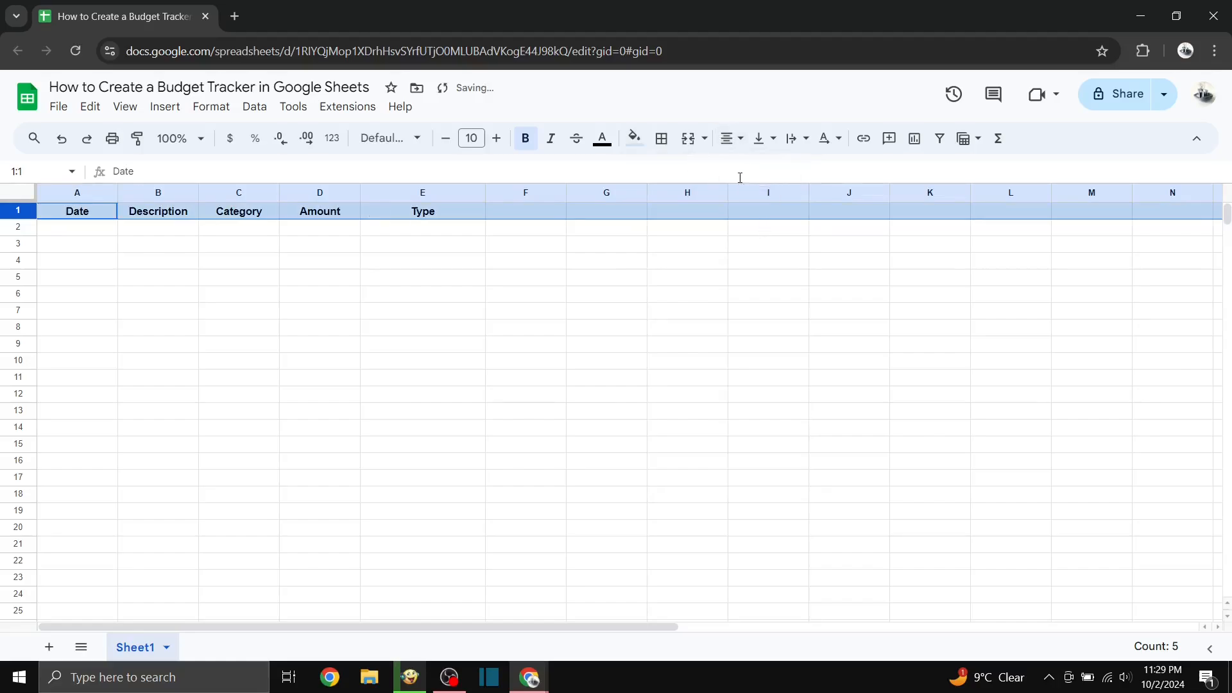
{"action": "left_click", "coordinate": [262, 256]}
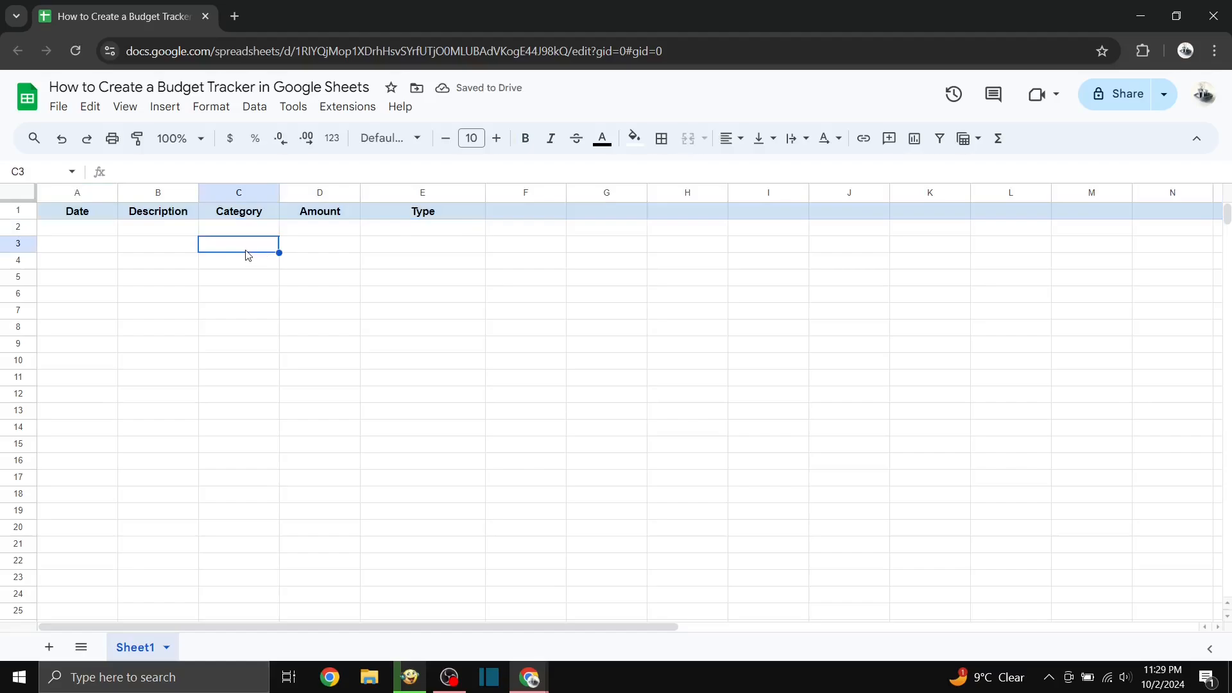
Step: Add a dropdown data validation rule to the Category column, applied to the range C2:C1000
{"action": "left_click", "coordinate": [248, 192]}
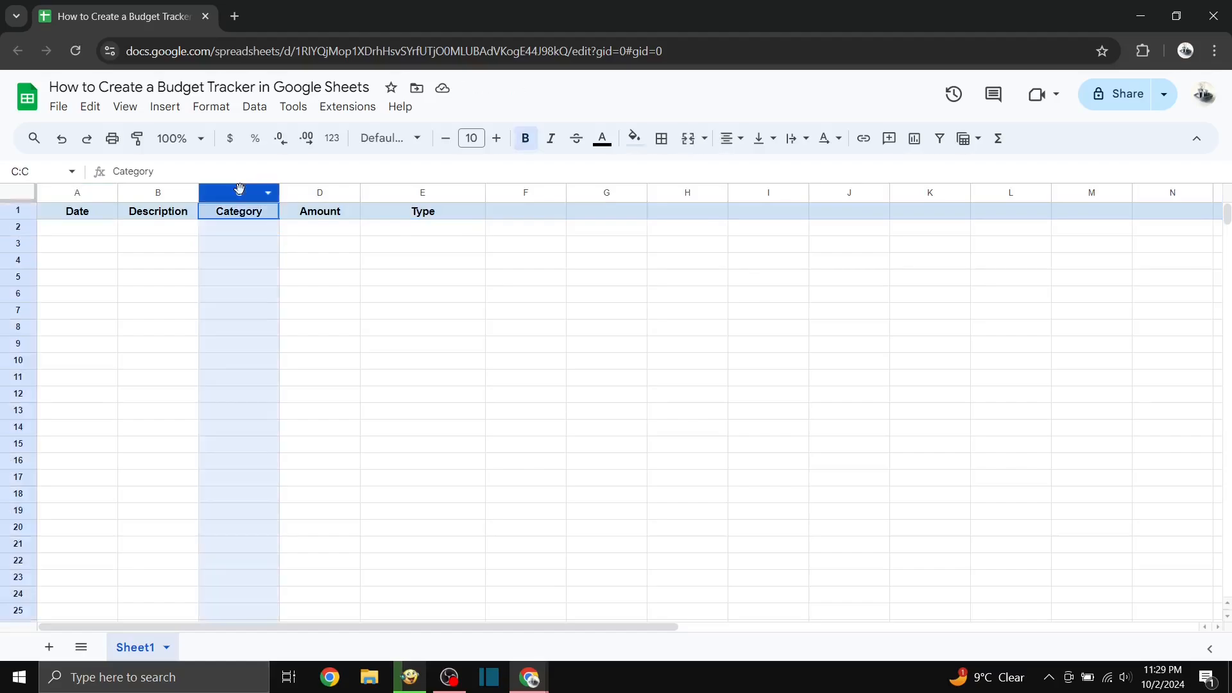
{"action": "left_click", "coordinate": [257, 108]}
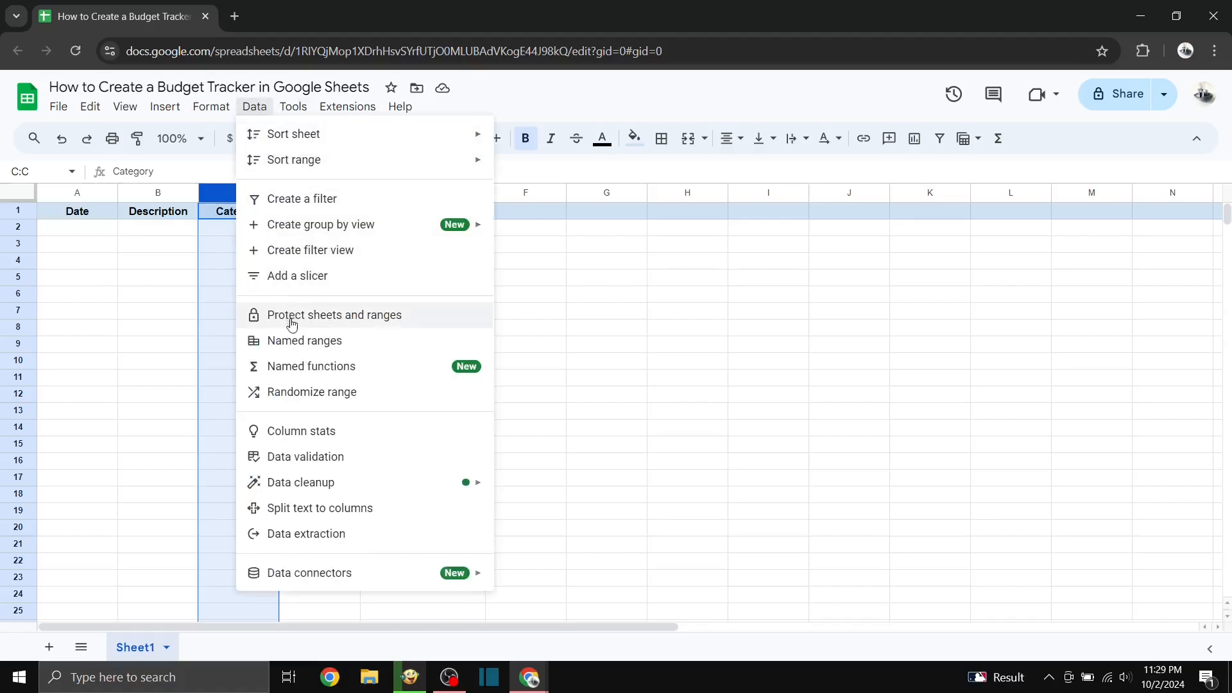
{"action": "left_click", "coordinate": [291, 457]}
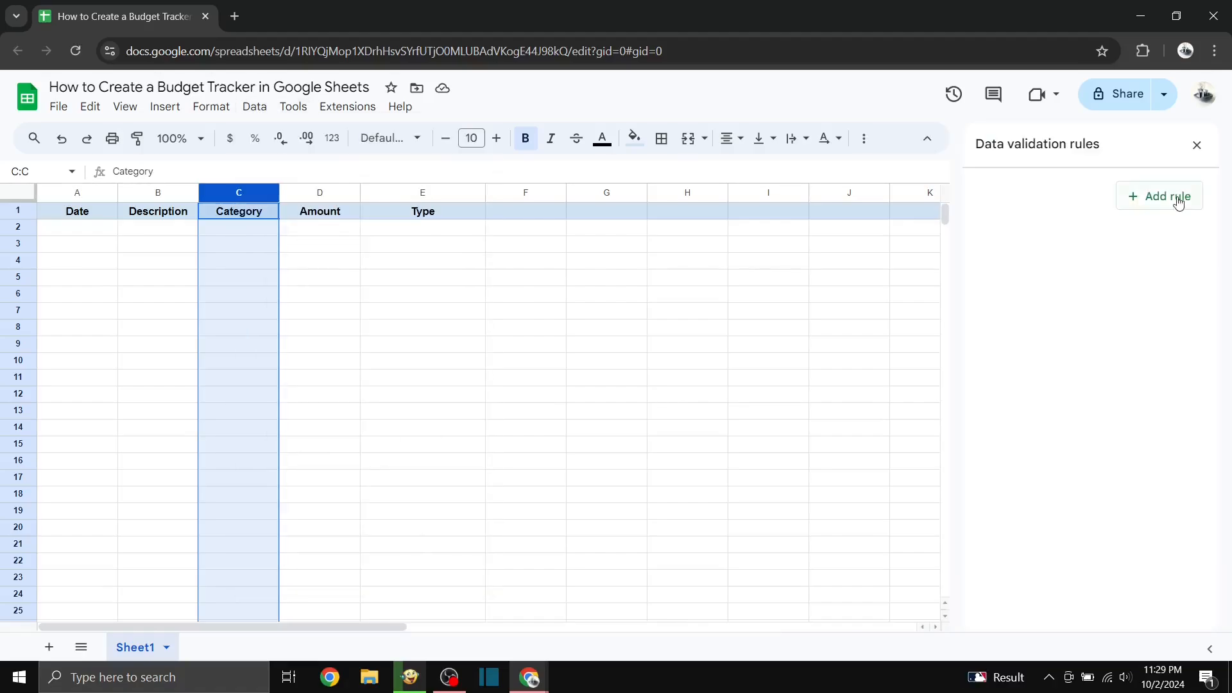
{"action": "left_click", "coordinate": [1177, 201]}
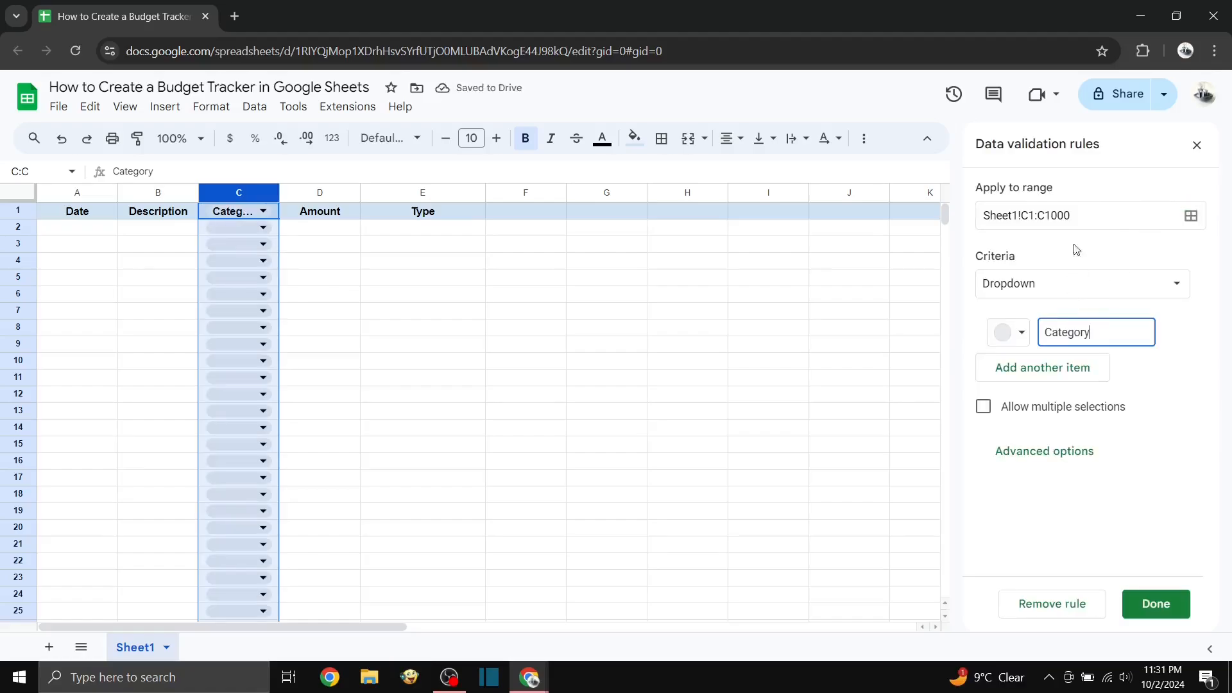
{"action": "left_click", "coordinate": [1035, 216]}
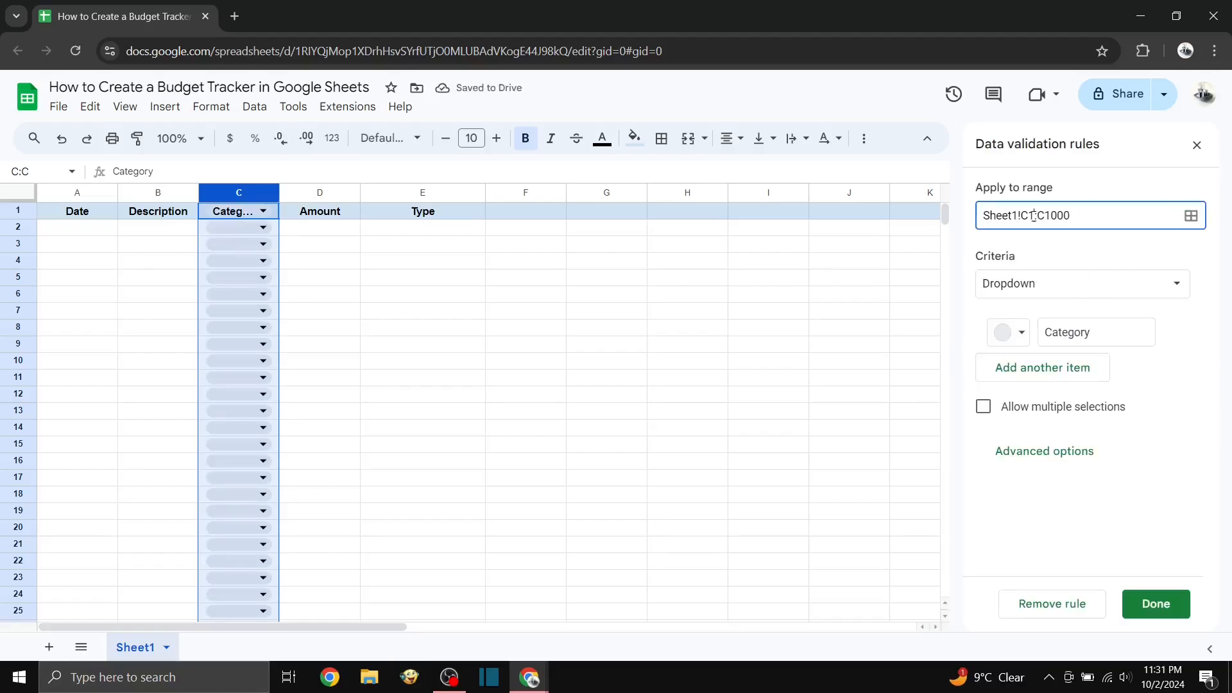
{"action": "key", "text": "BackSpace"}
{"action": "type", "text": "2"}
Step: Define the Category dropdown items as groceries, rent, utilities and entertainment, and save the rule
{"action": "double_click", "coordinate": [1059, 334]}
{"action": "type", "text": "groceries"}
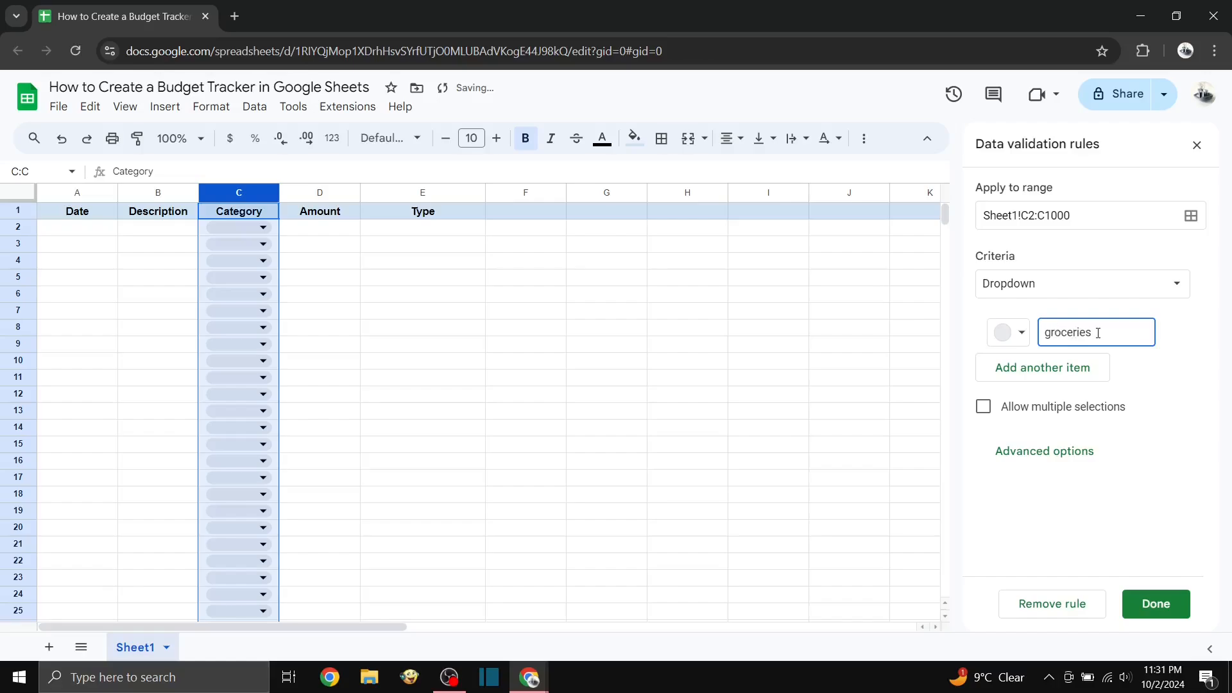
{"action": "left_click", "coordinate": [1081, 367]}
{"action": "type", "text": "rent"}
{"action": "left_click", "coordinate": [1053, 419]}
{"action": "type", "text": "utilities"}
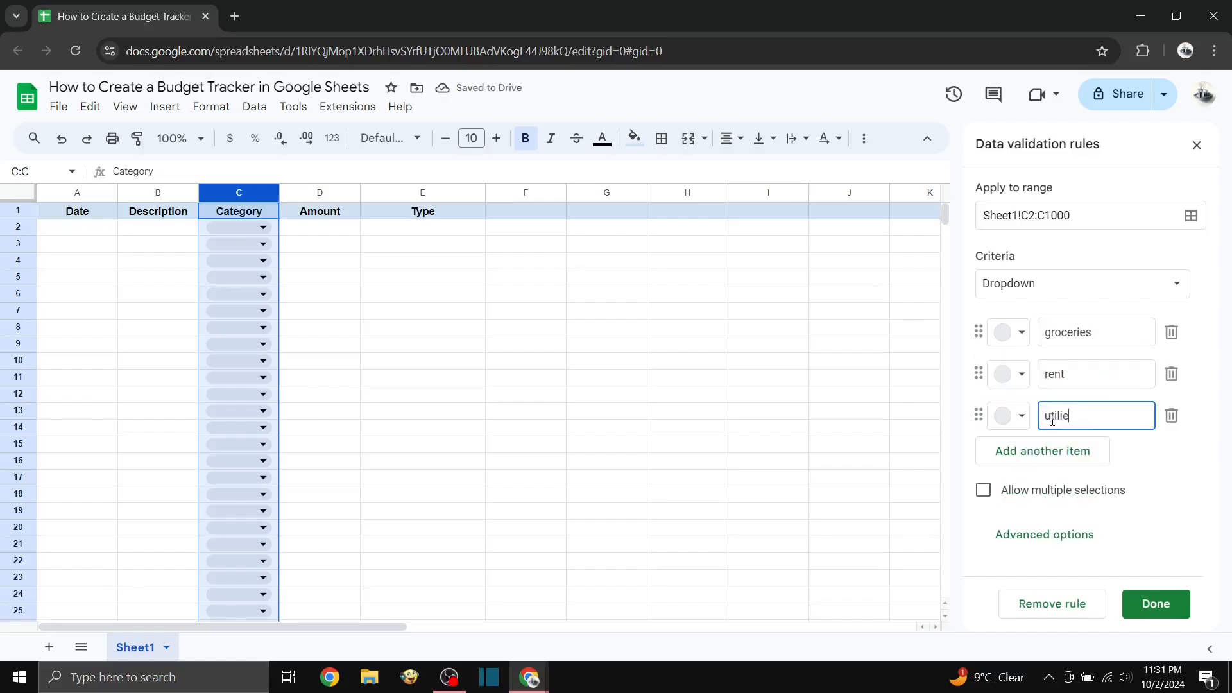
{"action": "left_click", "coordinate": [1047, 452]}
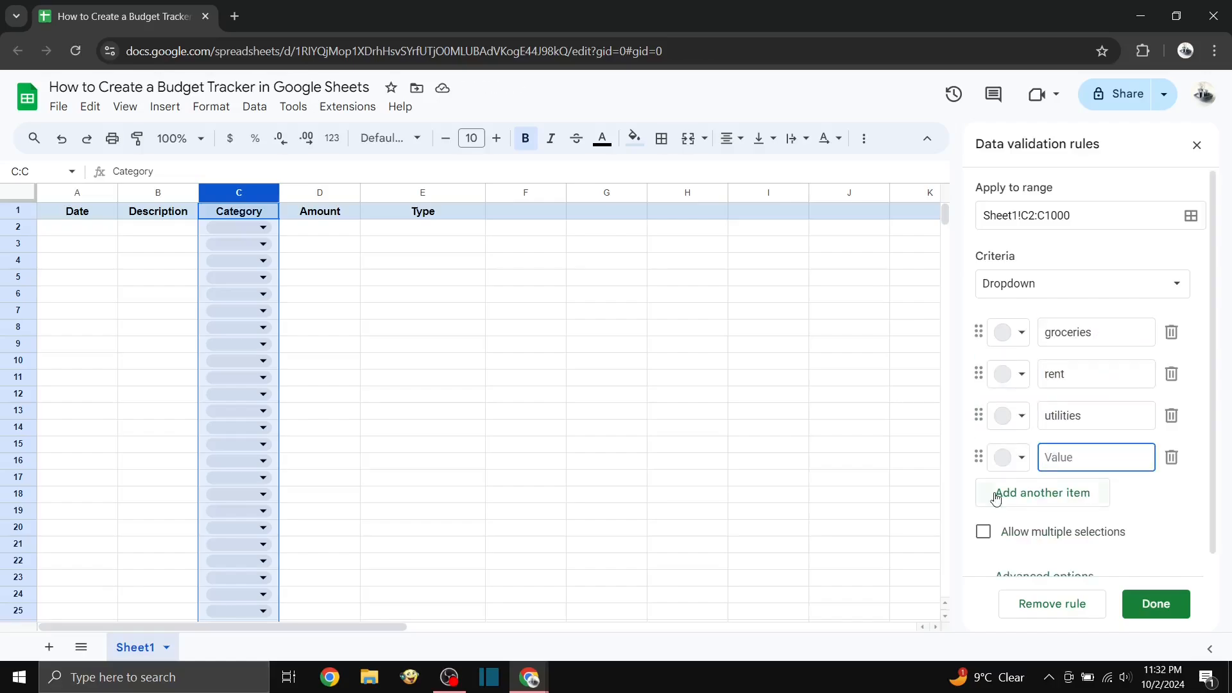
{"action": "type", "text": "entertainment"}
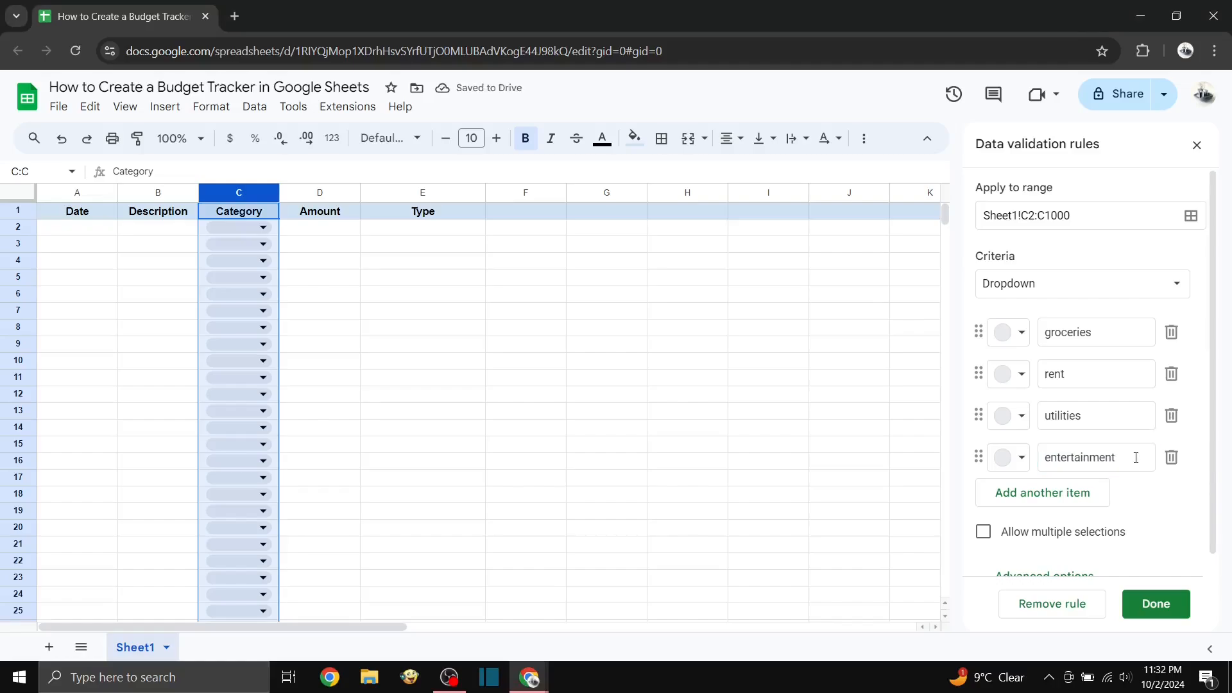
{"action": "left_click", "coordinate": [1175, 608]}
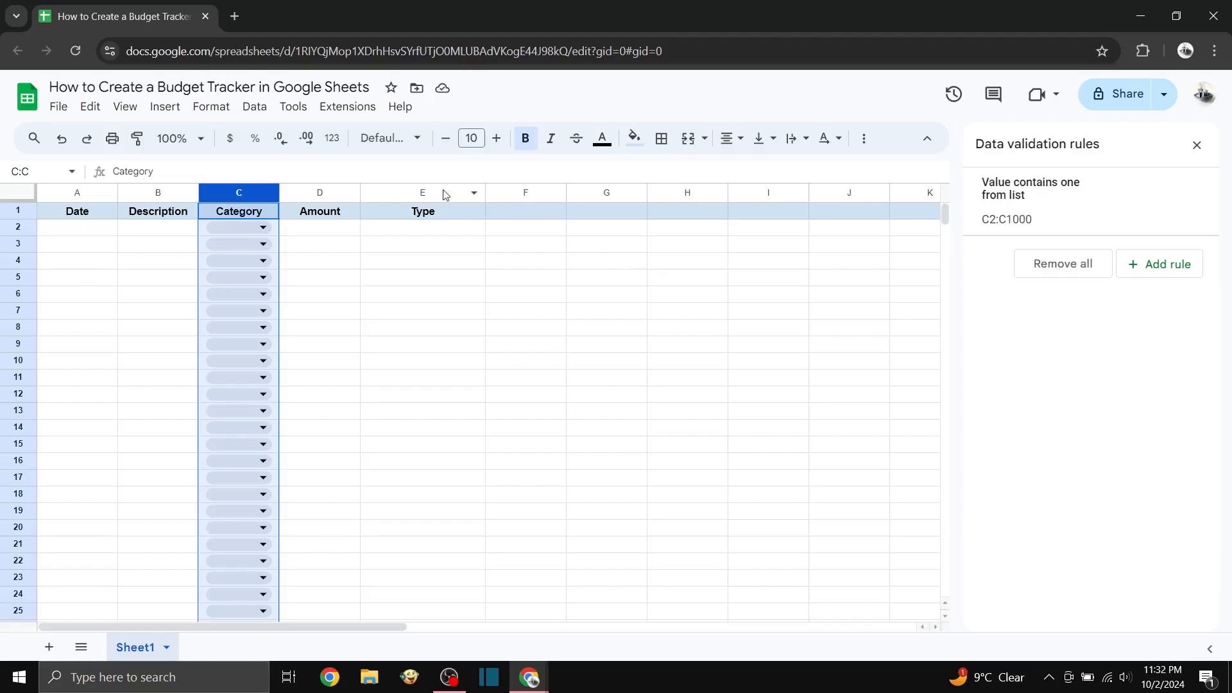
Step: Add a dropdown data validation rule to the Type column, applied to the range E2:E1000
{"action": "left_click", "coordinate": [423, 191]}
{"action": "left_click", "coordinate": [1160, 264]}
{"action": "left_click", "coordinate": [1034, 215]}
{"action": "key", "text": "BackSpace"}
{"action": "type", "text": "2:E1000"}
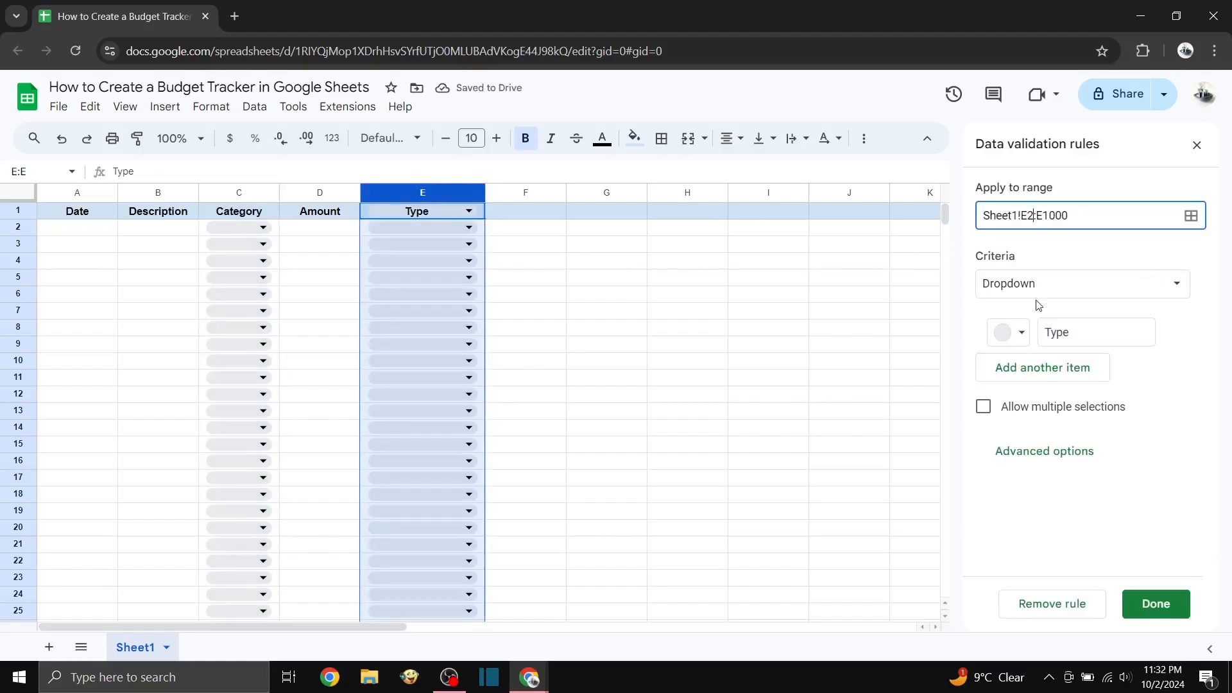
Step: Define the Type dropdown items as Income and Expense, and save the rule
{"action": "double_click", "coordinate": [1046, 332]}
{"action": "type", "text": "Income"}
{"action": "left_click", "coordinate": [1033, 375]}
{"action": "type", "text": "Expense"}
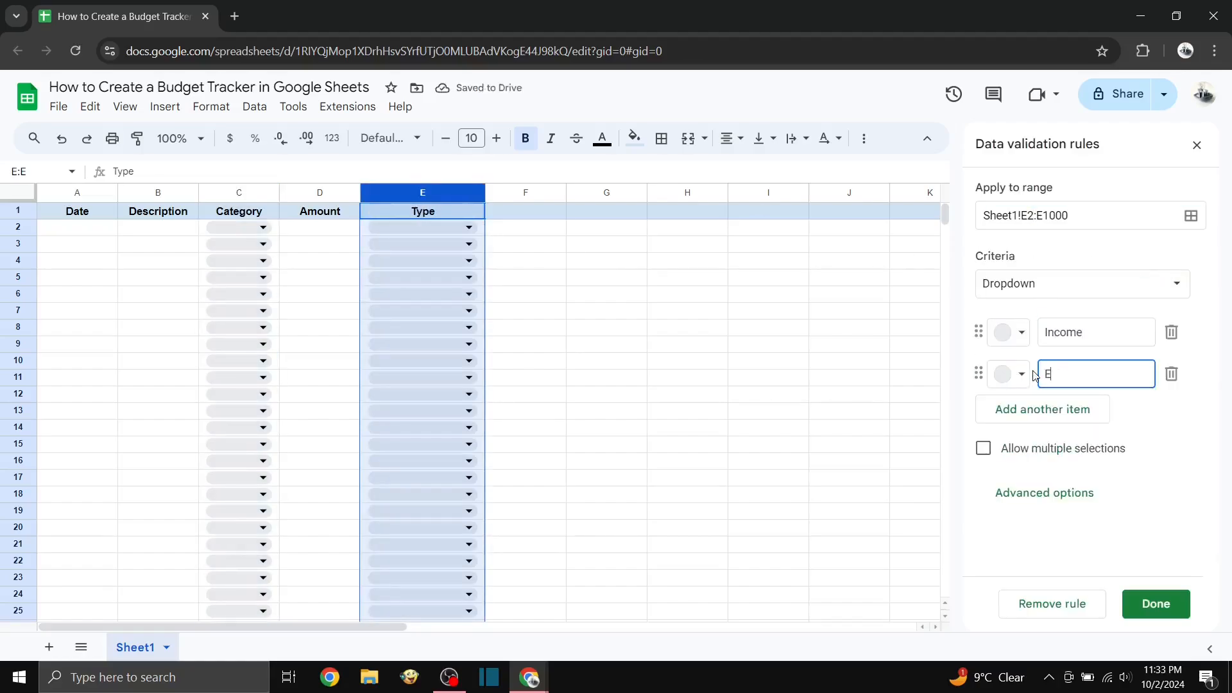
{"action": "key", "text": "BackSpace"}
{"action": "key", "text": "BackSpace"}
{"action": "key", "text": "BackSpace"}
{"action": "key", "text": "BackSpace"}
{"action": "key", "text": "BackSpace"}
{"action": "type", "text": "pense"}
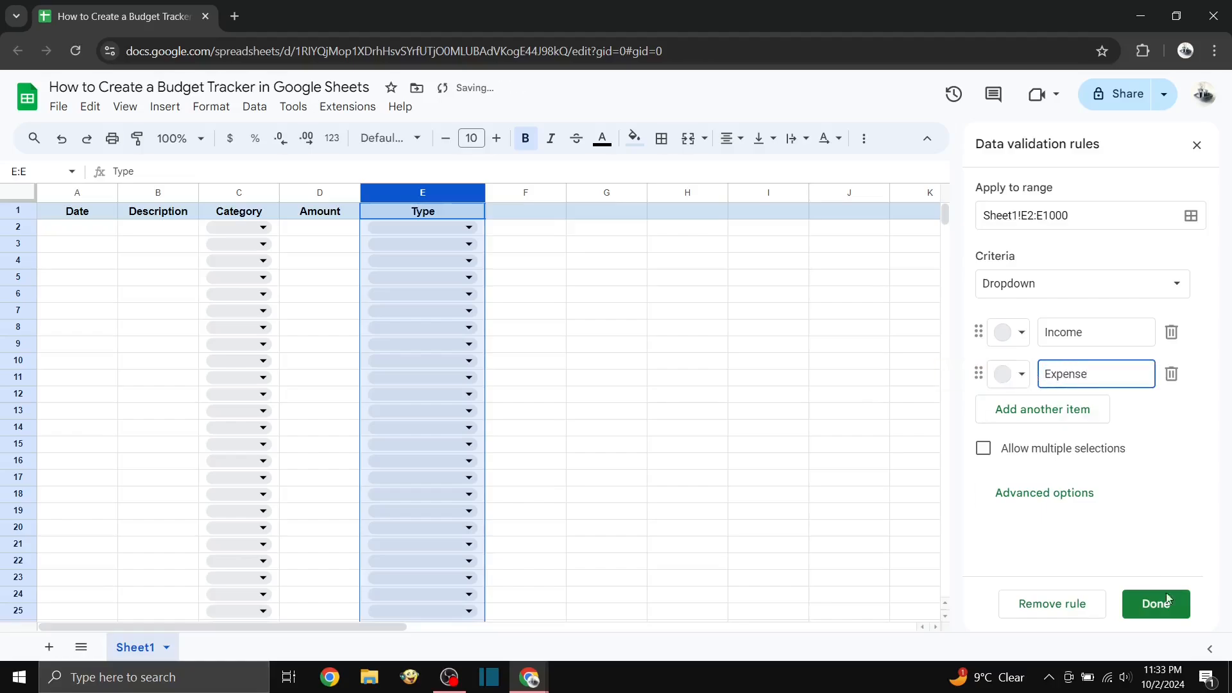
{"action": "left_click", "coordinate": [1154, 602]}
Step: Add a data validation rule requiring a valid date in A2:A1000 of the Date column, and close the validation rules
{"action": "left_click", "coordinate": [63, 190]}
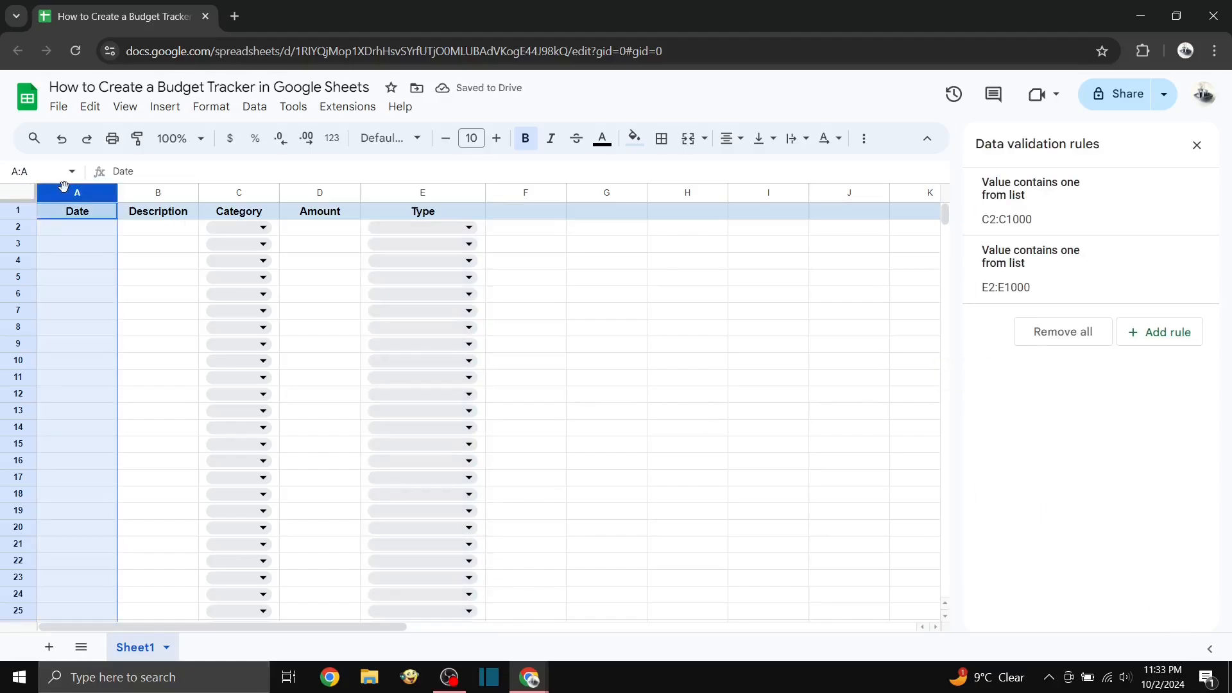
{"action": "left_click", "coordinate": [1165, 332]}
{"action": "left_click", "coordinate": [1059, 284]}
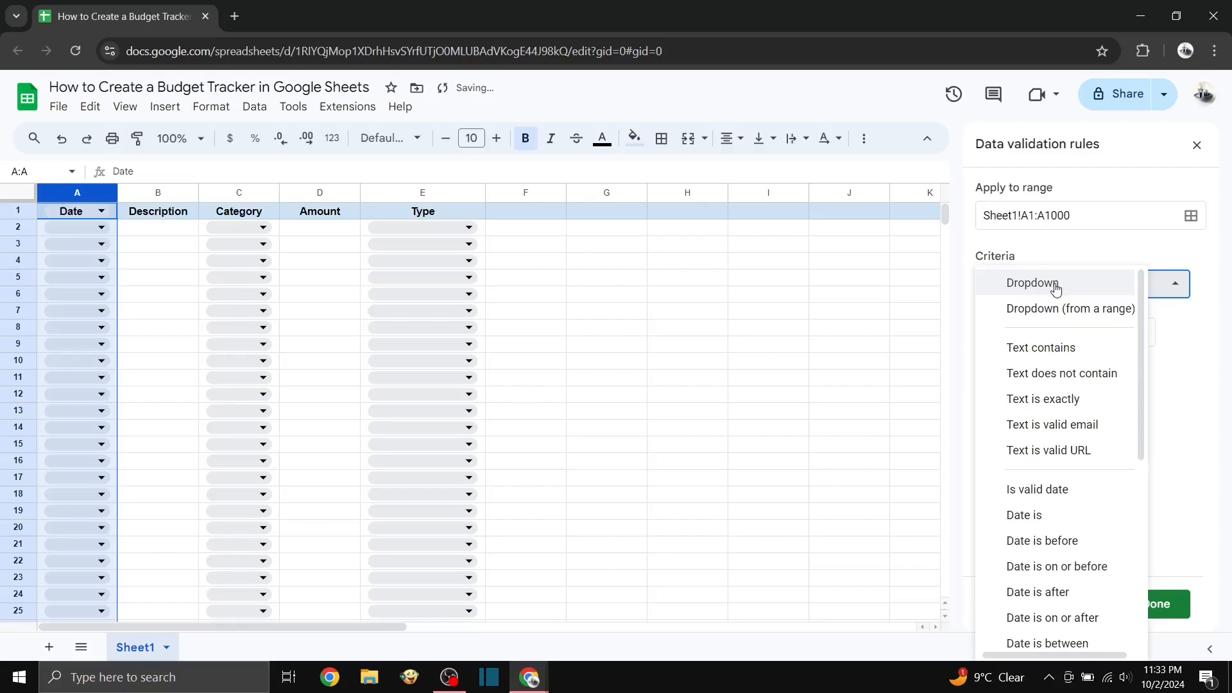
{"action": "left_click", "coordinate": [1043, 489]}
{"action": "left_click", "coordinate": [1034, 215]}
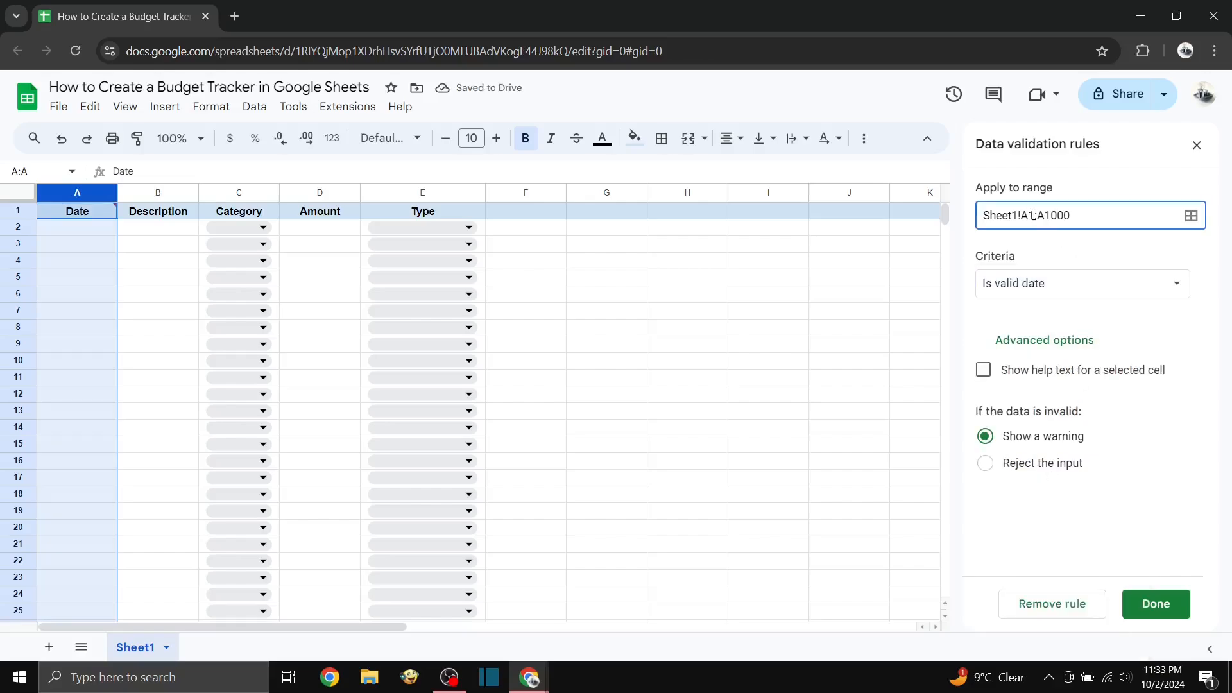
{"action": "key", "text": "BackSpace"}
{"action": "type", "text": "2"}
{"action": "left_click", "coordinate": [1156, 603]}
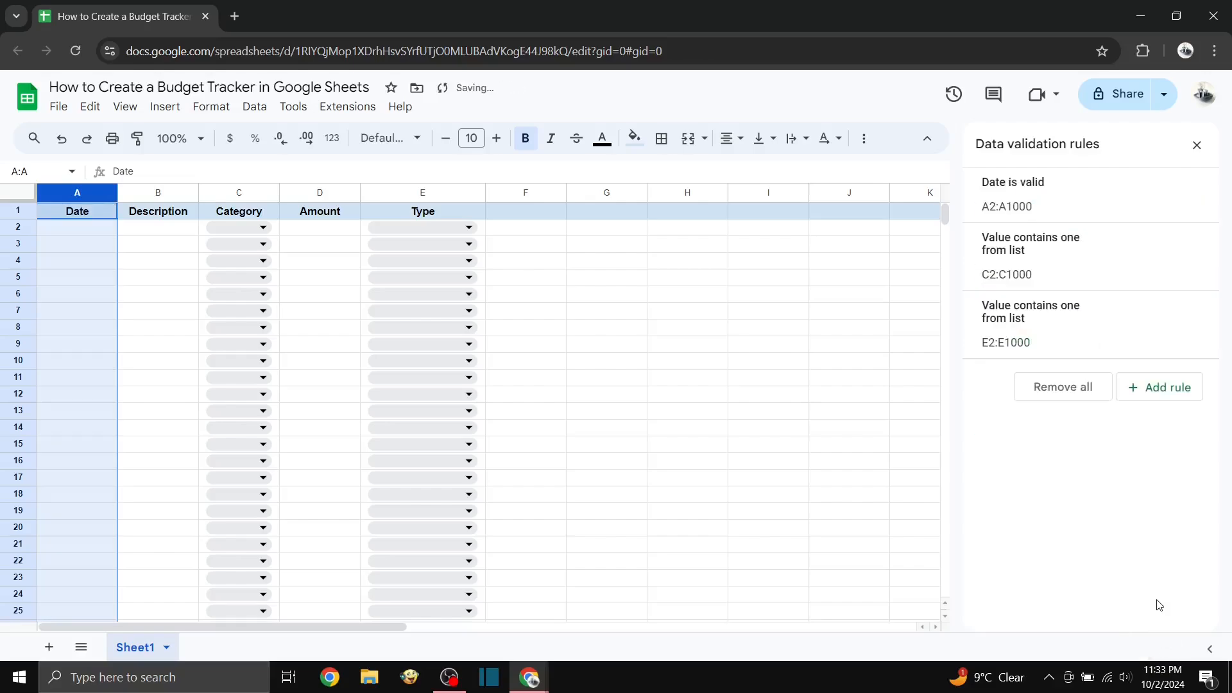
{"action": "left_click", "coordinate": [642, 330]}
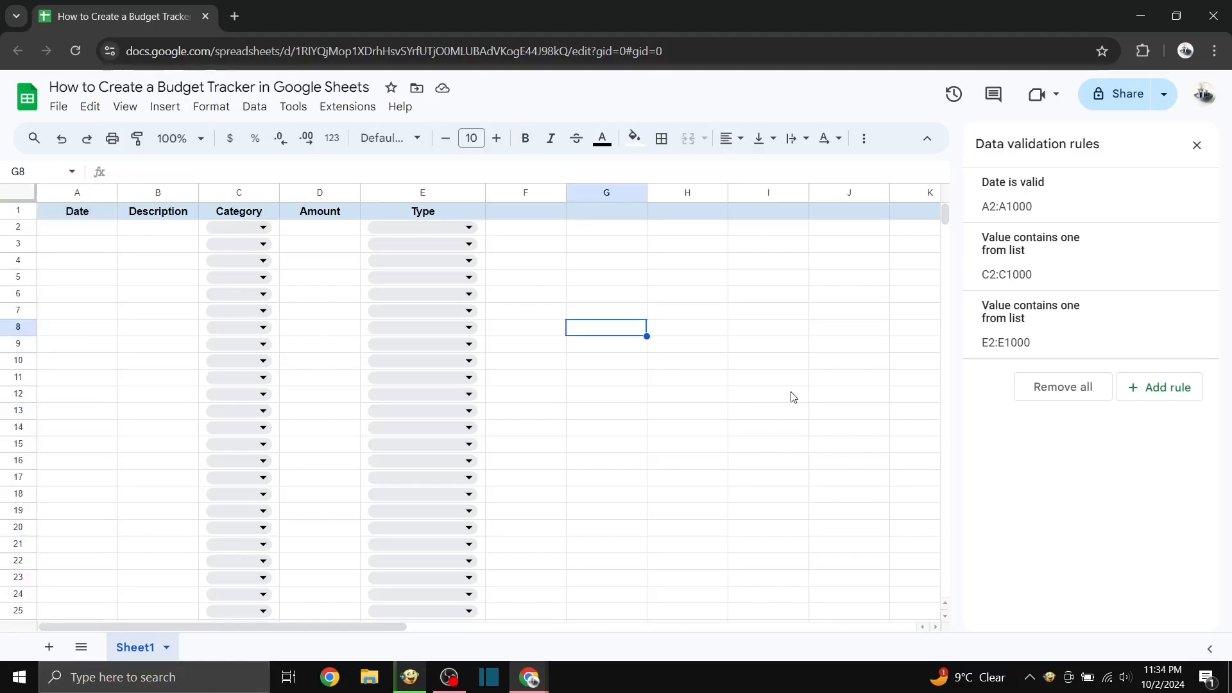
{"action": "left_click", "coordinate": [1197, 145]}
Step: Fill row 2 with the date 10/9/2024, category groceries, amount 150 and type Expense
{"action": "double_click", "coordinate": [77, 228]}
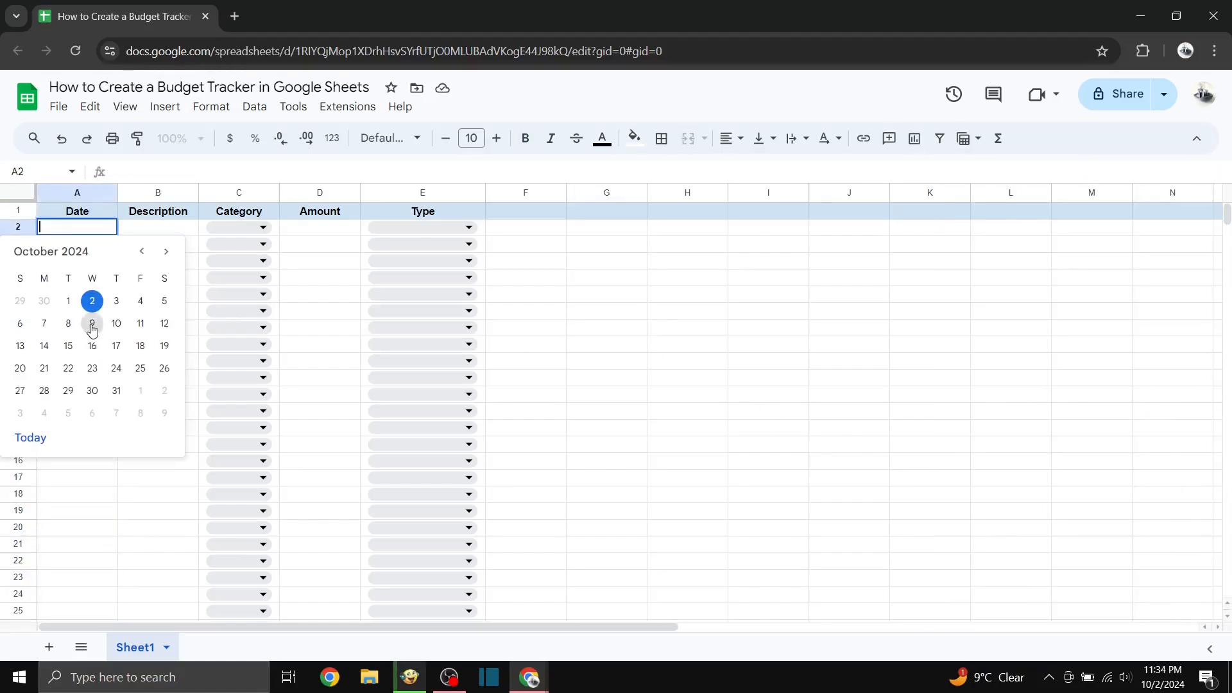
{"action": "left_click", "coordinate": [90, 323]}
{"action": "left_click", "coordinate": [239, 228]}
{"action": "left_click", "coordinate": [224, 251]}
{"action": "left_click", "coordinate": [344, 231]}
{"action": "type", "text": "150"}
{"action": "key", "text": "Return"}
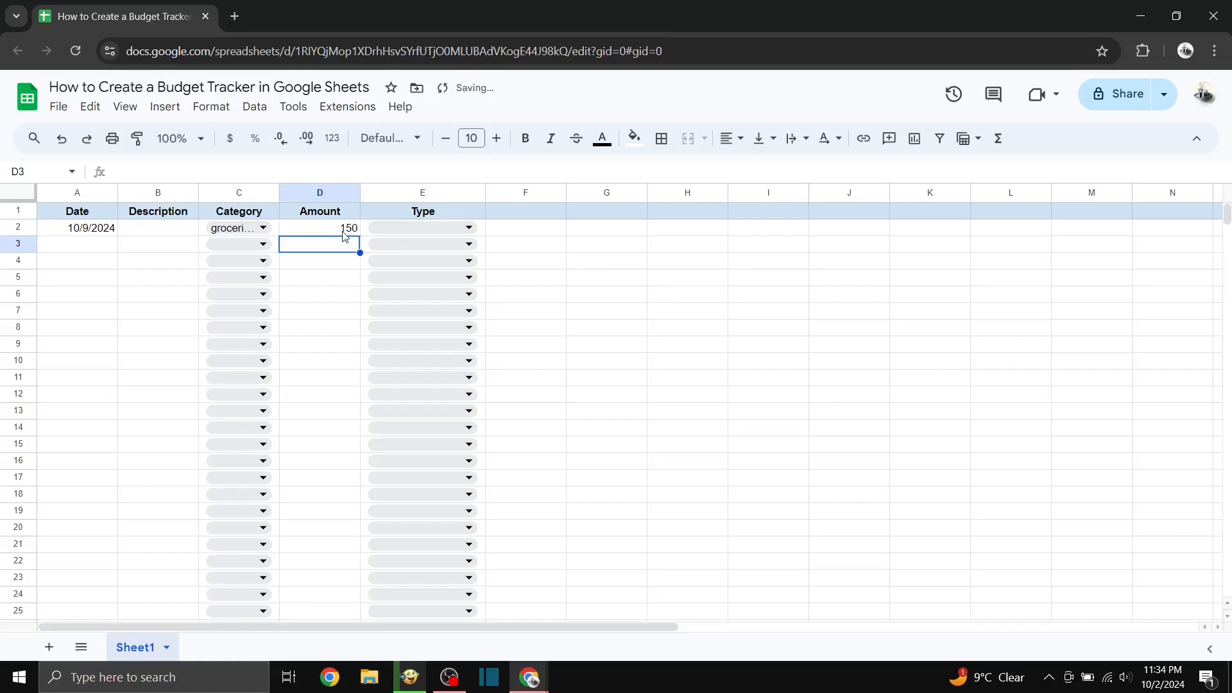
{"action": "left_click", "coordinate": [422, 228]}
{"action": "left_click", "coordinate": [388, 275]}
Step: Fill row 3 with the date 10/10/2024, category rent, amount 2000 and type Expense
{"action": "double_click", "coordinate": [77, 244]}
{"action": "left_click", "coordinate": [112, 330]}
{"action": "left_click", "coordinate": [242, 245]}
{"action": "left_click", "coordinate": [324, 266]}
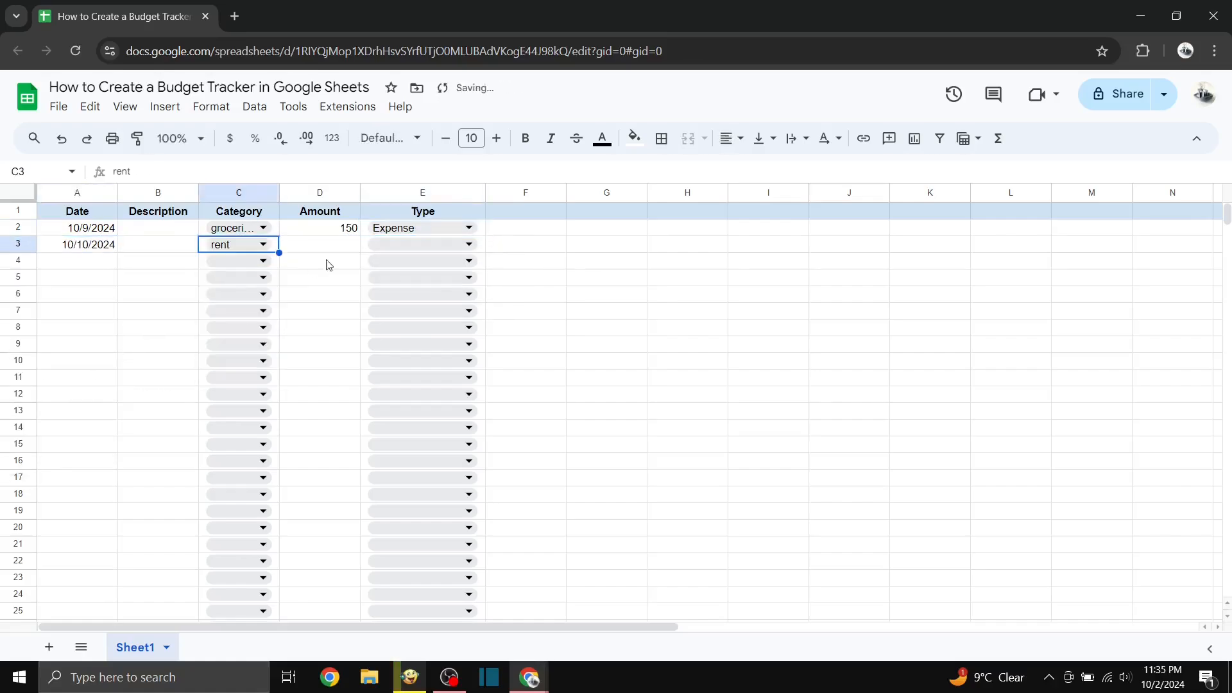
{"action": "left_click", "coordinate": [349, 250]}
{"action": "type", "text": "2000"}
{"action": "left_click", "coordinate": [422, 245]}
{"action": "left_click", "coordinate": [405, 292]}
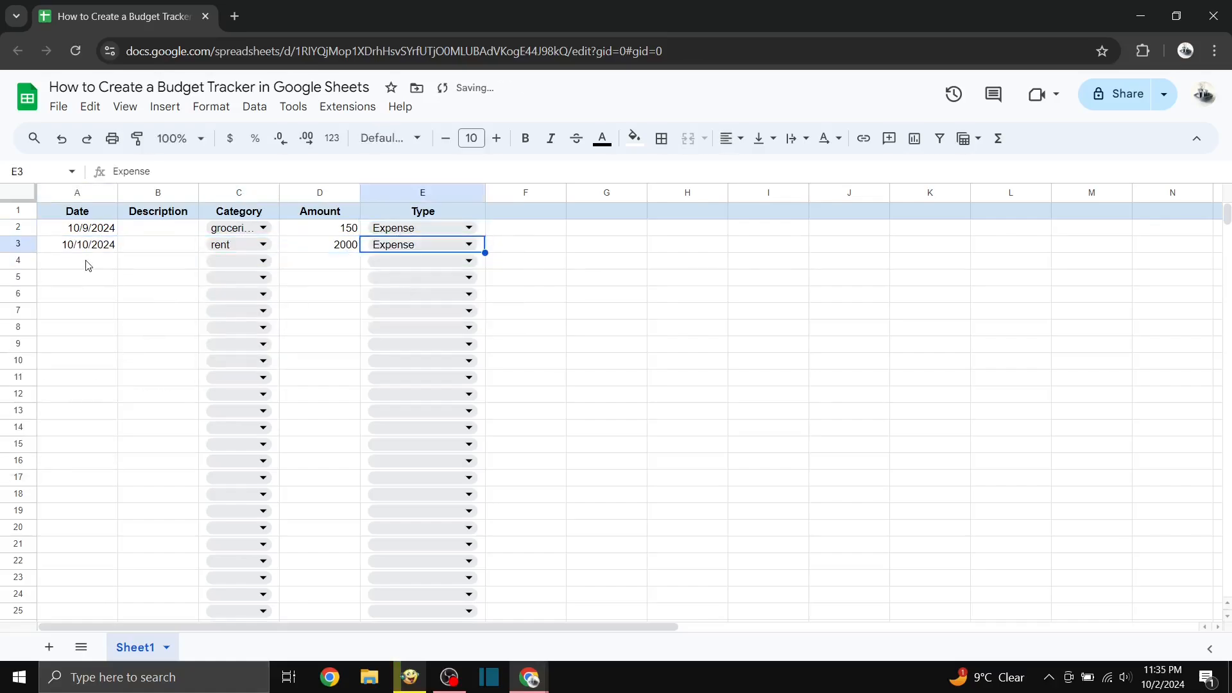
Step: Fill row 4 with the date 10/11/2024, description payday, amount 3000 and type Income
{"action": "double_click", "coordinate": [88, 262]}
{"action": "left_click", "coordinate": [141, 357]}
{"action": "left_click", "coordinate": [170, 261]}
{"action": "type", "text": "payday"}
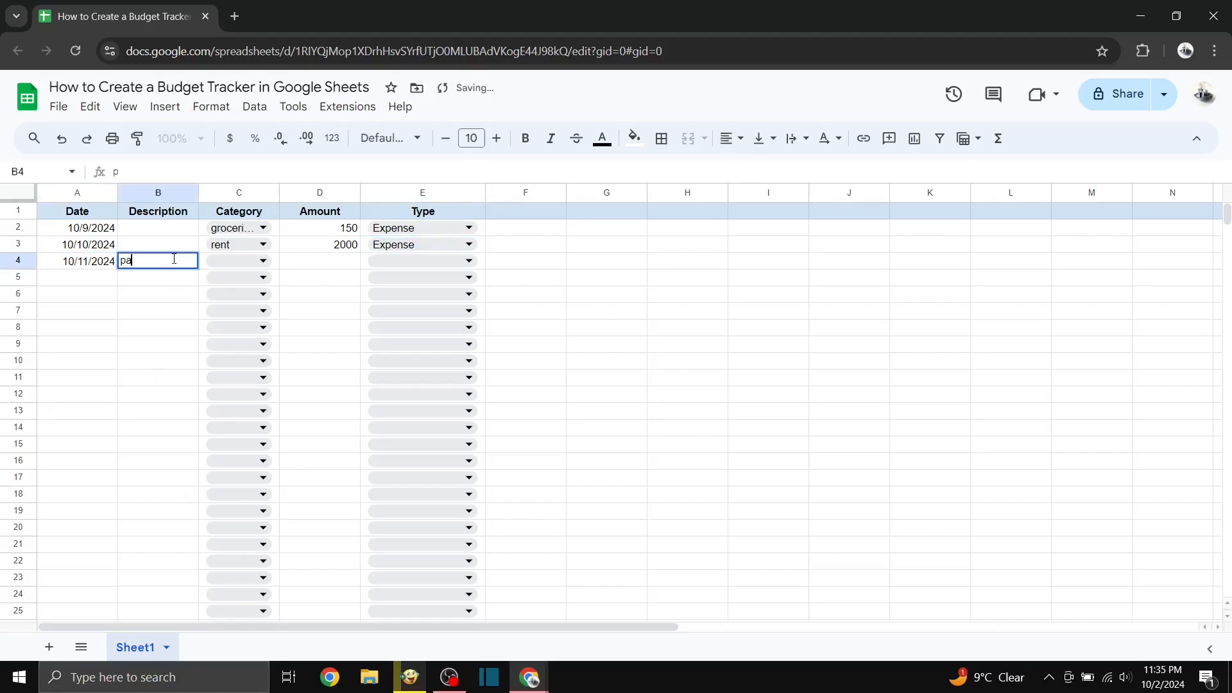
{"action": "left_click", "coordinate": [333, 262]}
{"action": "type", "text": "3000"}
{"action": "left_click", "coordinate": [404, 261]}
{"action": "left_click", "coordinate": [408, 288]}
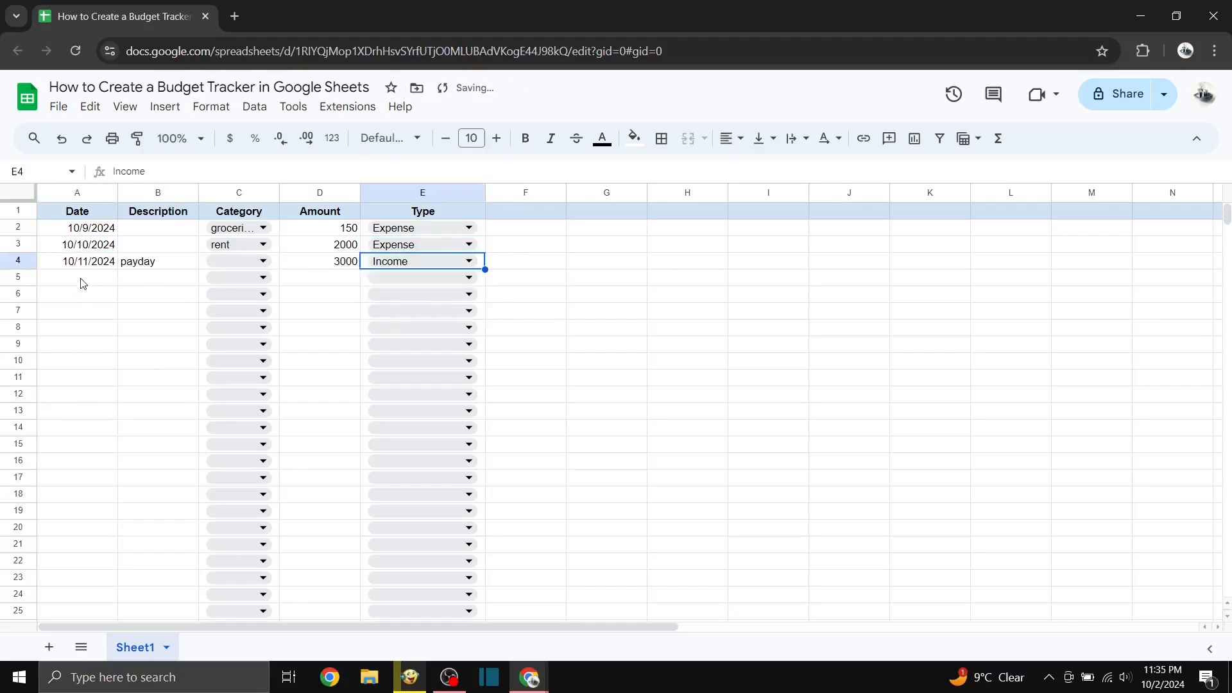
Step: Fill row 5 with the date 10/12/2024, category utilities, amount 200 and type Expense
{"action": "double_click", "coordinate": [82, 280]}
{"action": "left_click", "coordinate": [165, 375]}
{"action": "left_click", "coordinate": [235, 278]}
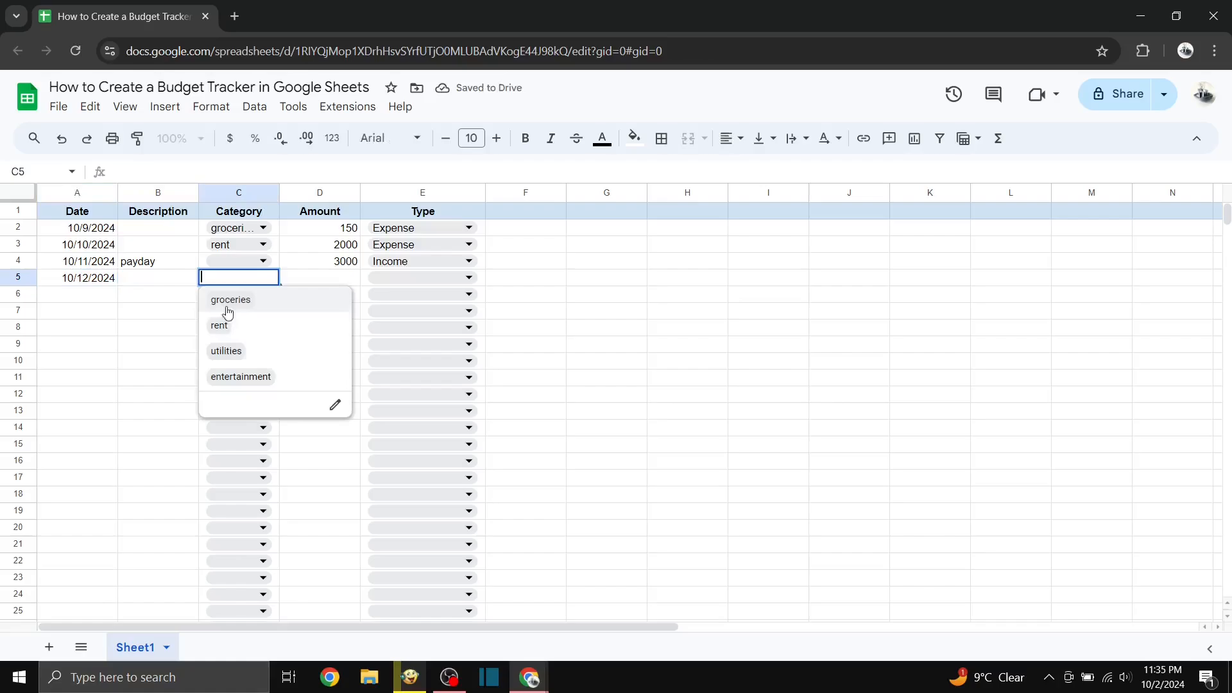
{"action": "left_click", "coordinate": [227, 351]}
{"action": "left_click", "coordinate": [347, 278]}
{"action": "type", "text": "200"}
{"action": "left_click", "coordinate": [411, 278]}
{"action": "left_click", "coordinate": [411, 327]}
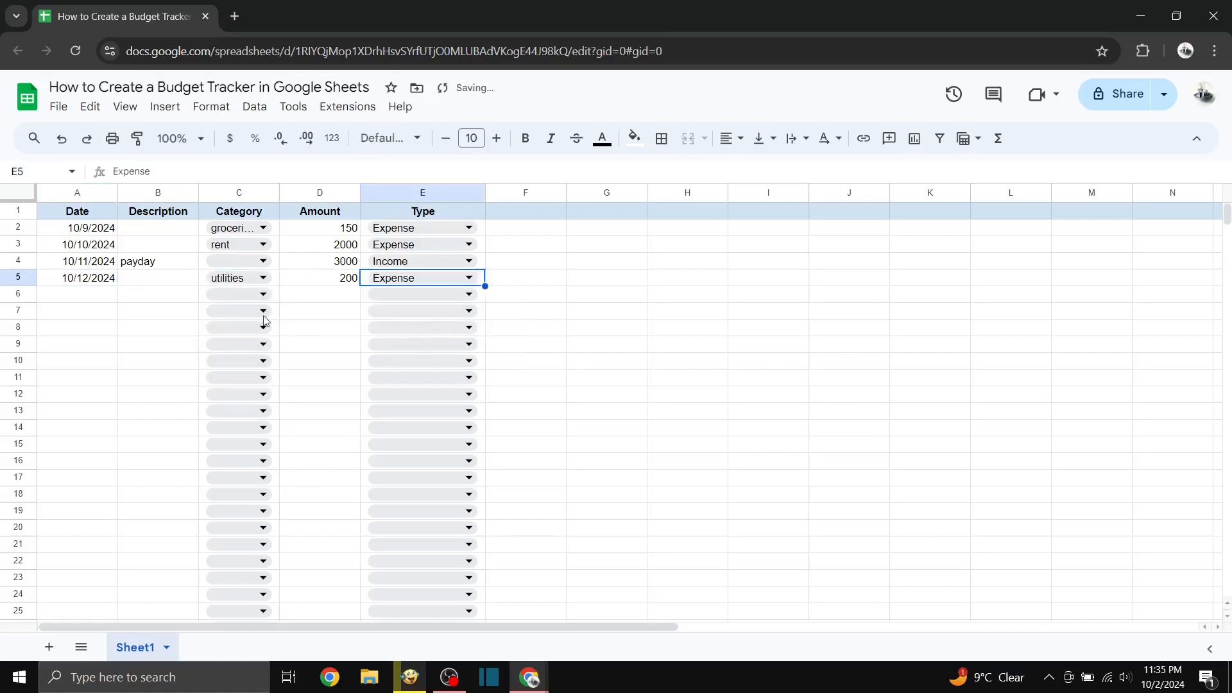
Step: Enter the heading Income in cell G1
{"action": "left_click", "coordinate": [603, 212]}
{"action": "type", "text": "Income"}
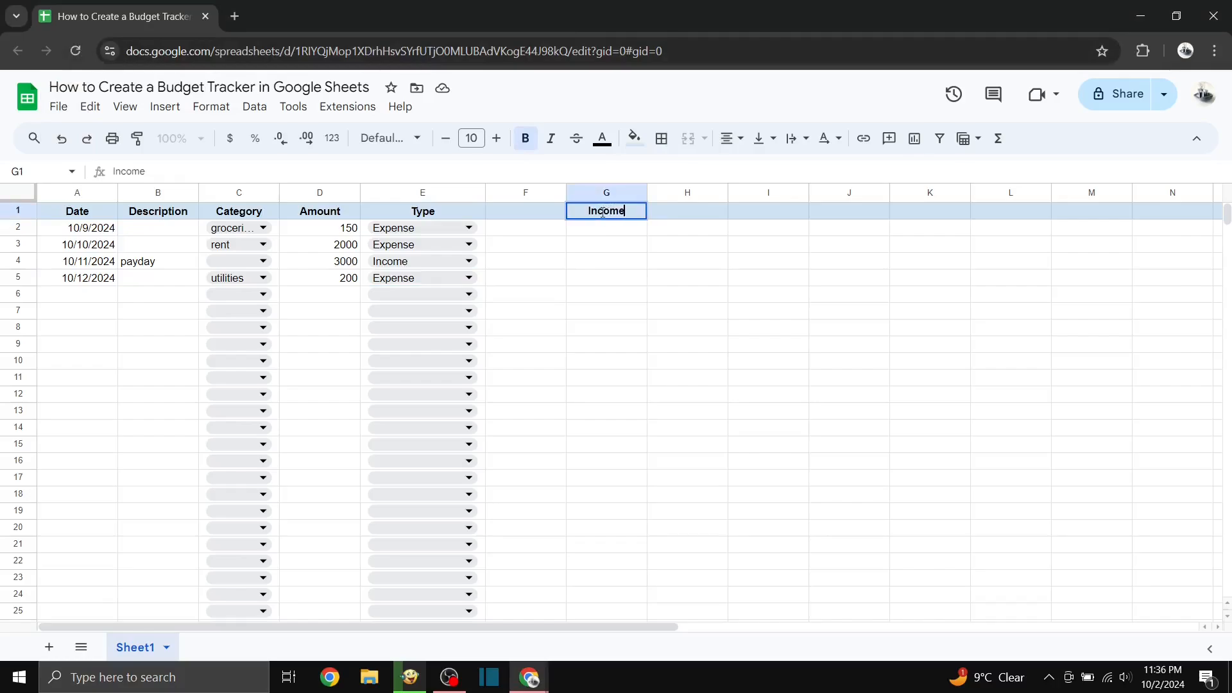
{"action": "key", "text": "Return"}
Step: Total the income amounts in cell G2 with the formula =sumif(E:E,"income",D:D)
{"action": "type", "text": "="}
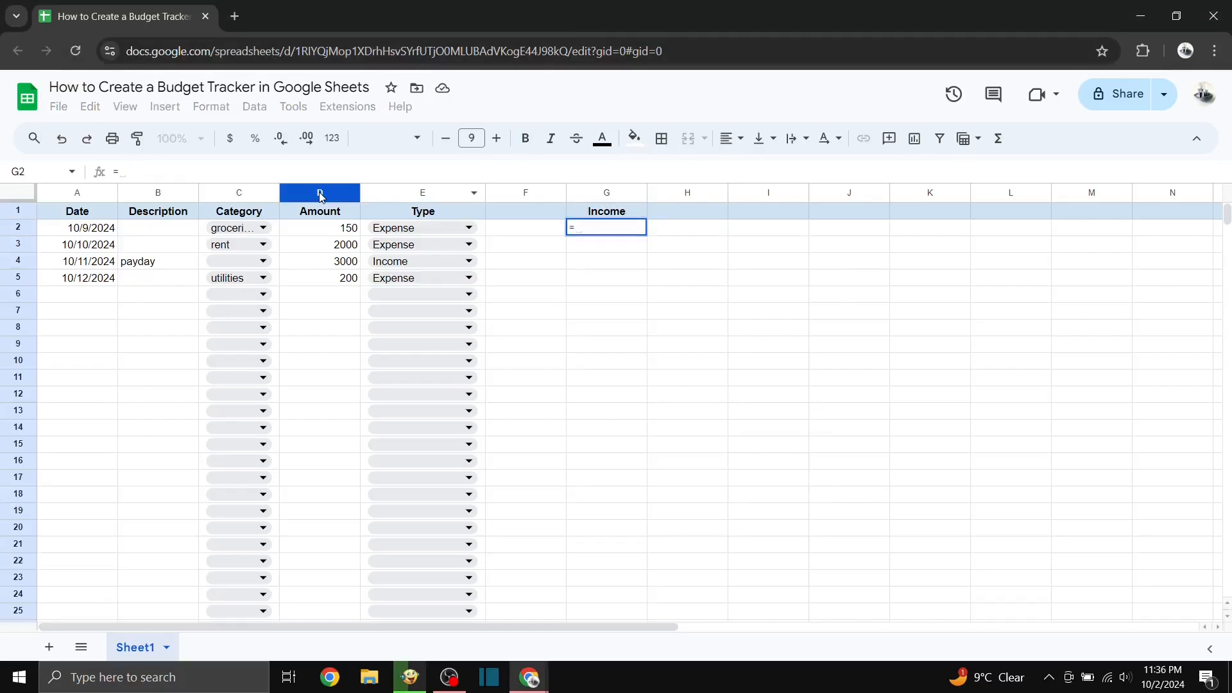
{"action": "type", "text": "sumifs("}
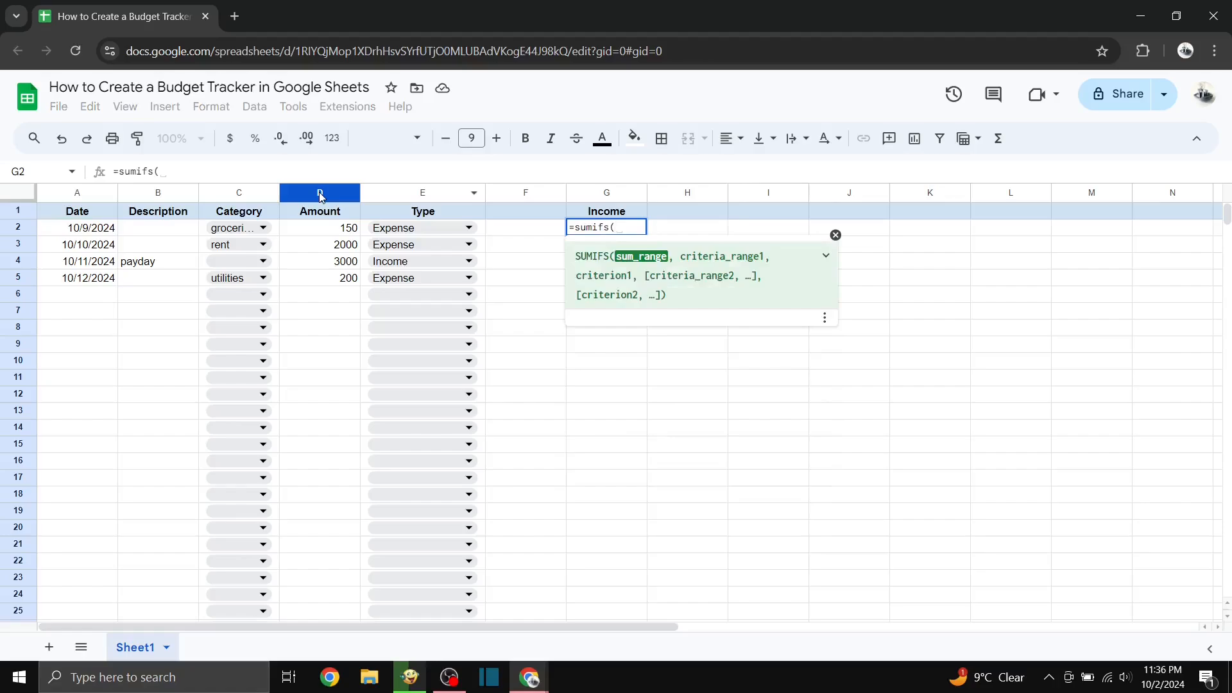
{"action": "key", "text": "BackSpace"}
{"action": "key", "text": "BackSpace"}
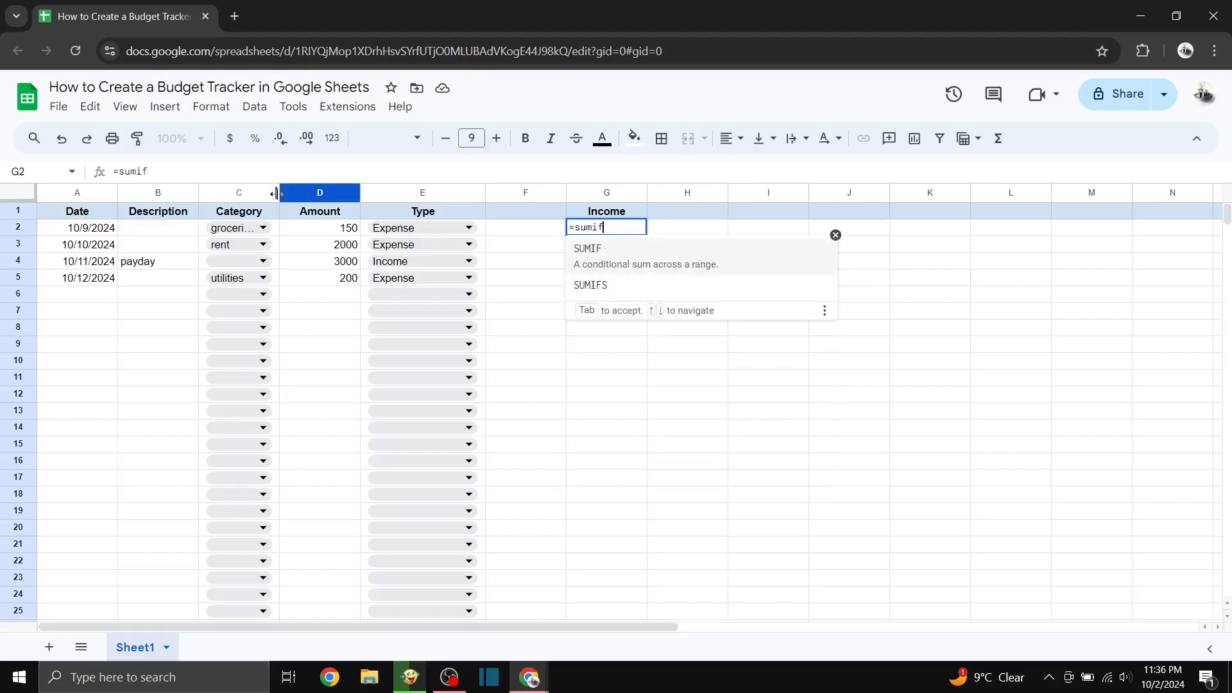
{"action": "type", "text": "("}
{"action": "left_click", "coordinate": [427, 194]}
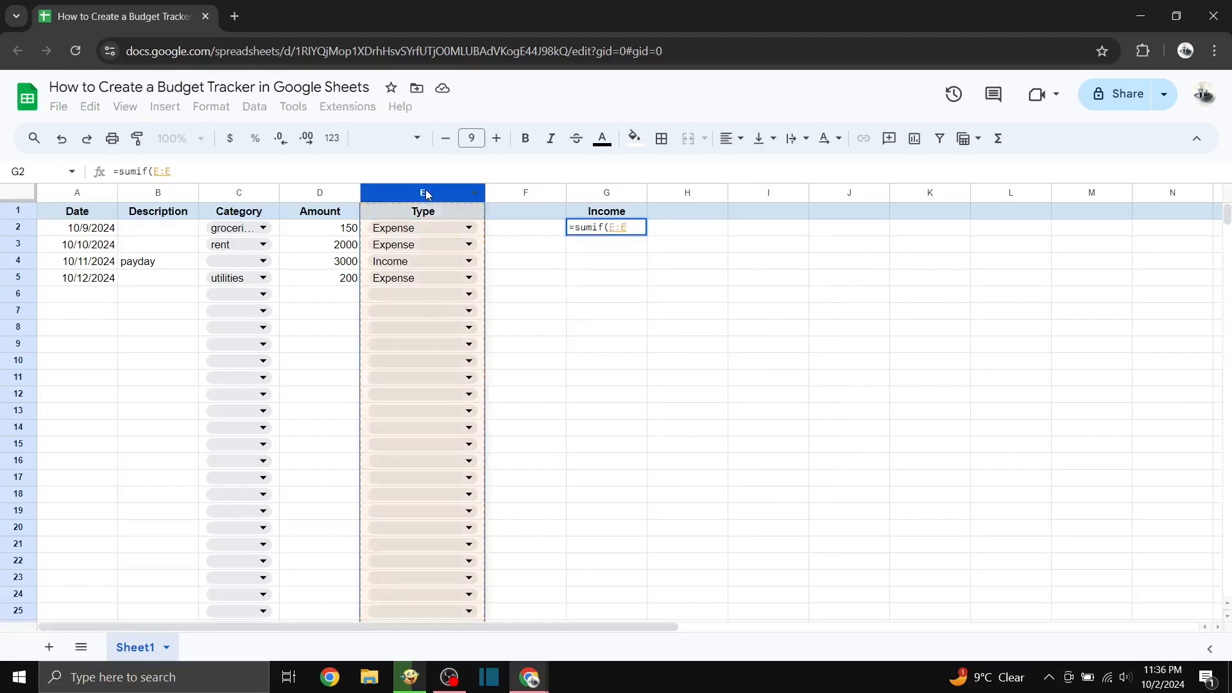
{"action": "type", "text": ",\"income\","}
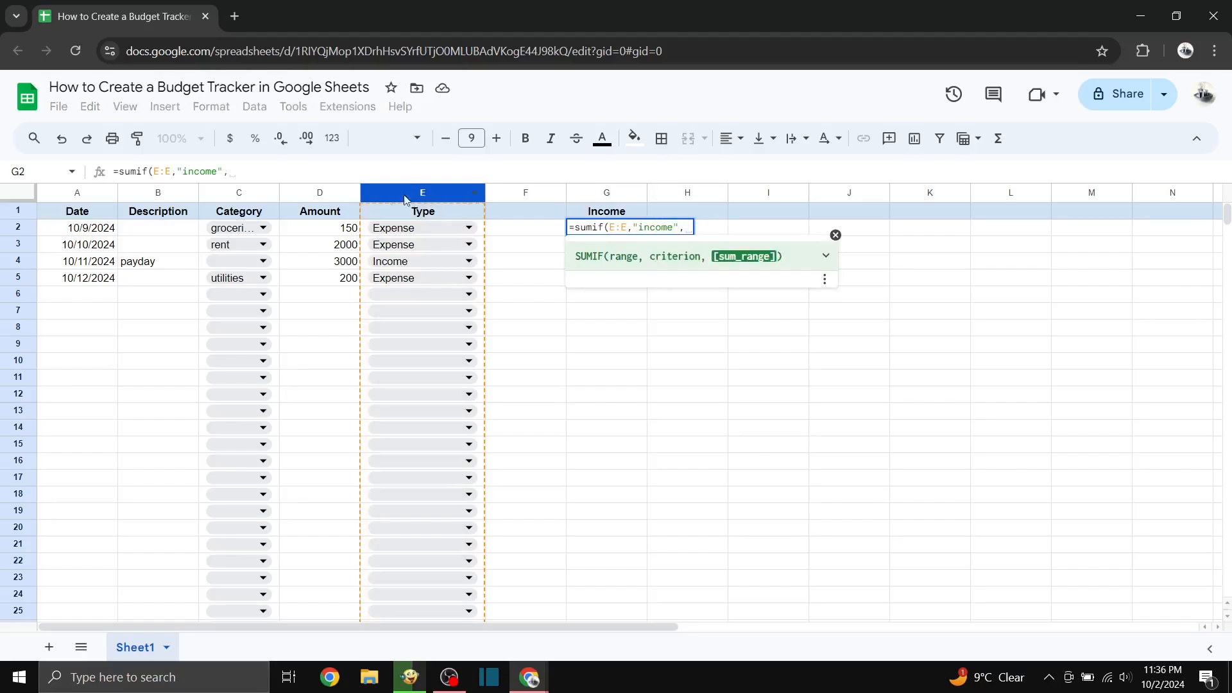
{"action": "left_click", "coordinate": [320, 193]}
{"action": "type", "text": ")"}
{"action": "key", "text": "Return"}
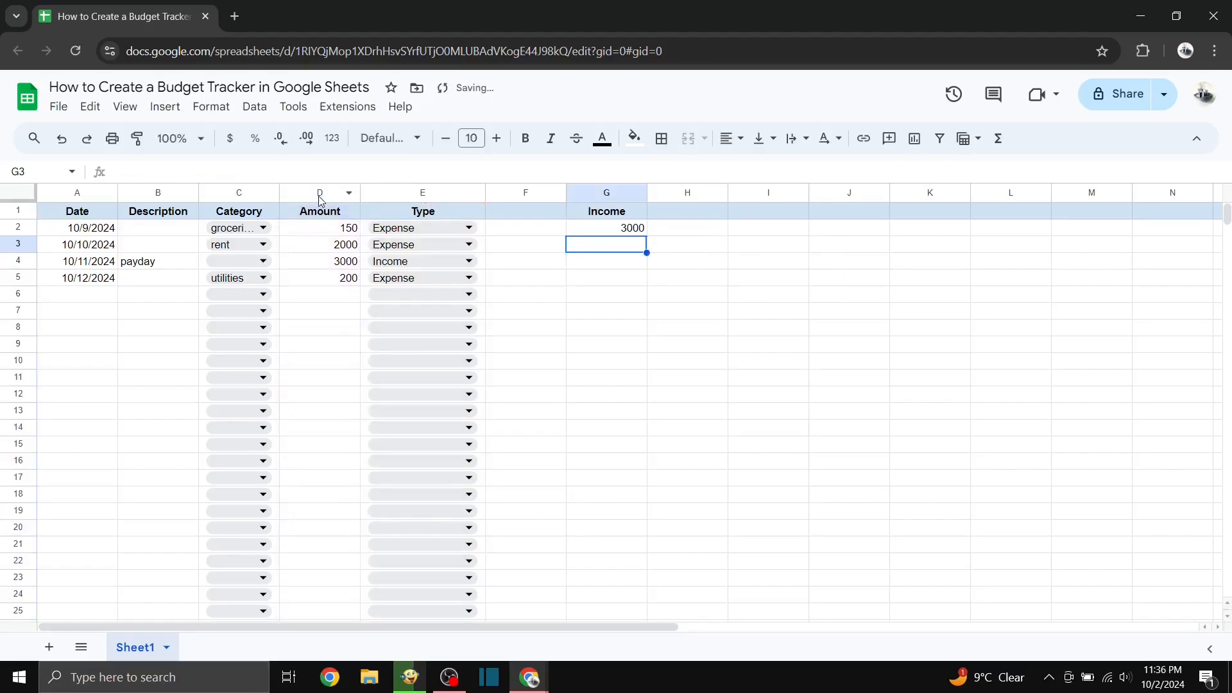
Step: Enter the heading Expense in cell G4
{"action": "key", "text": "Down"}
{"action": "type", "text": "E"}
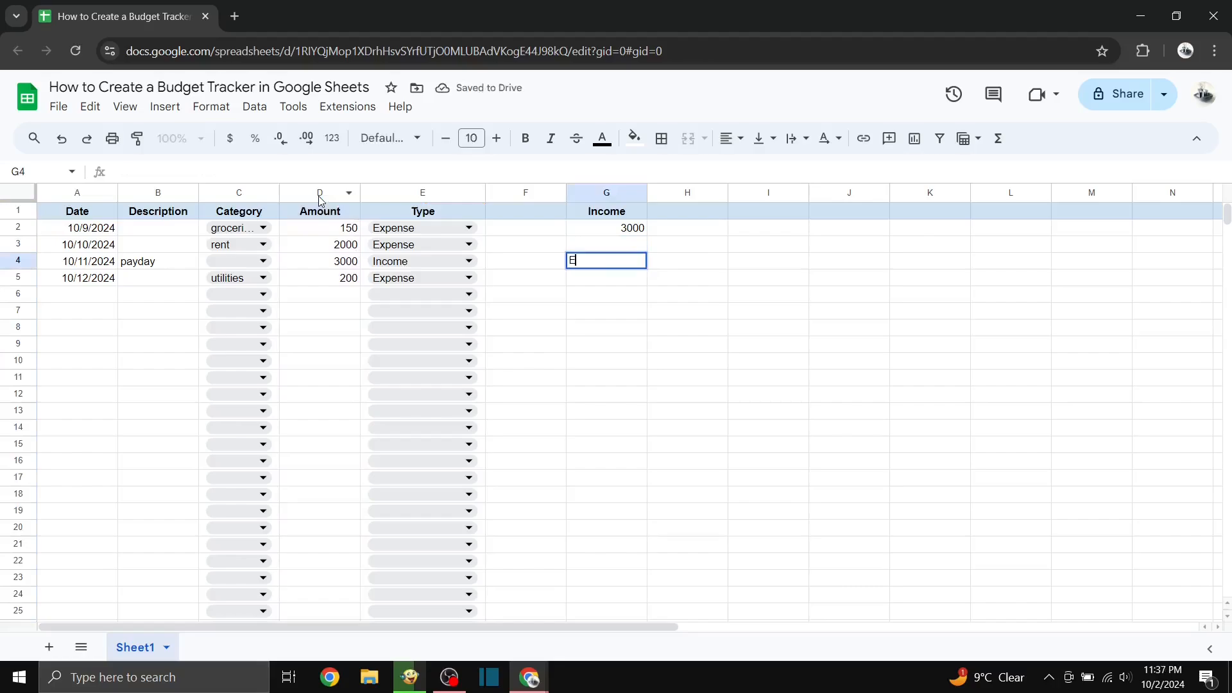
{"action": "type", "text": "xpense"}
{"action": "key", "text": "Return"}
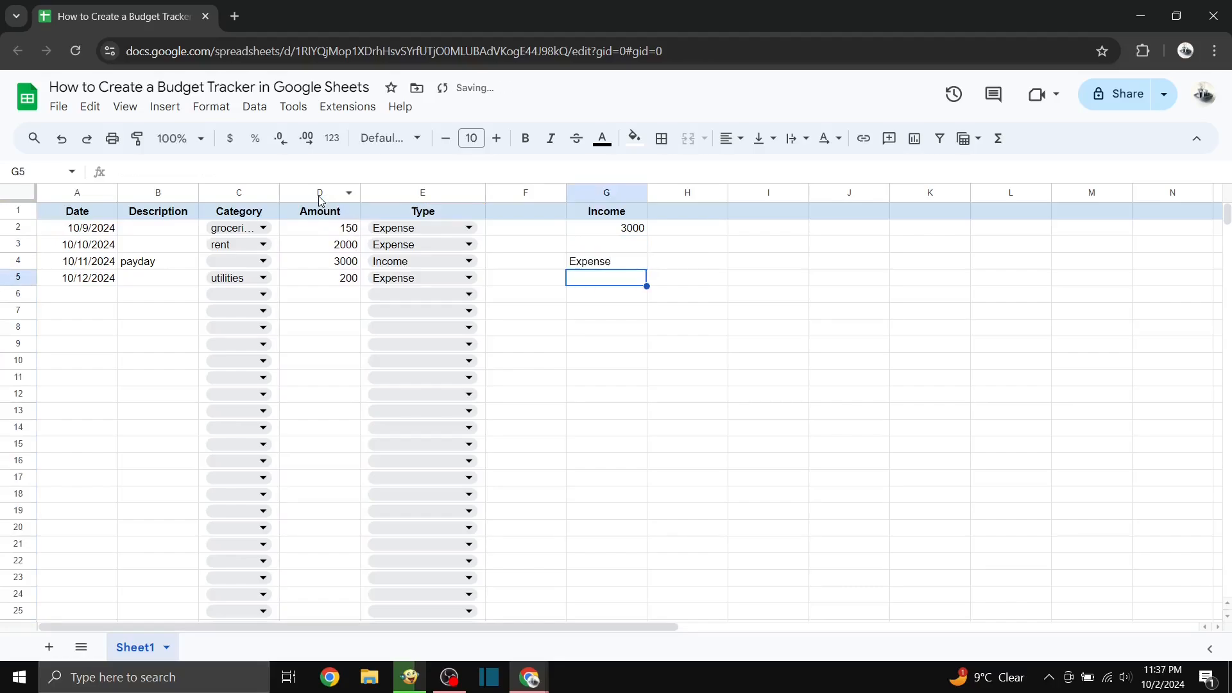
Step: Total the expense amounts in cell G5 with the formula =sumif(E:E,"Expense",D:D)
{"action": "type", "text": "=sumif("}
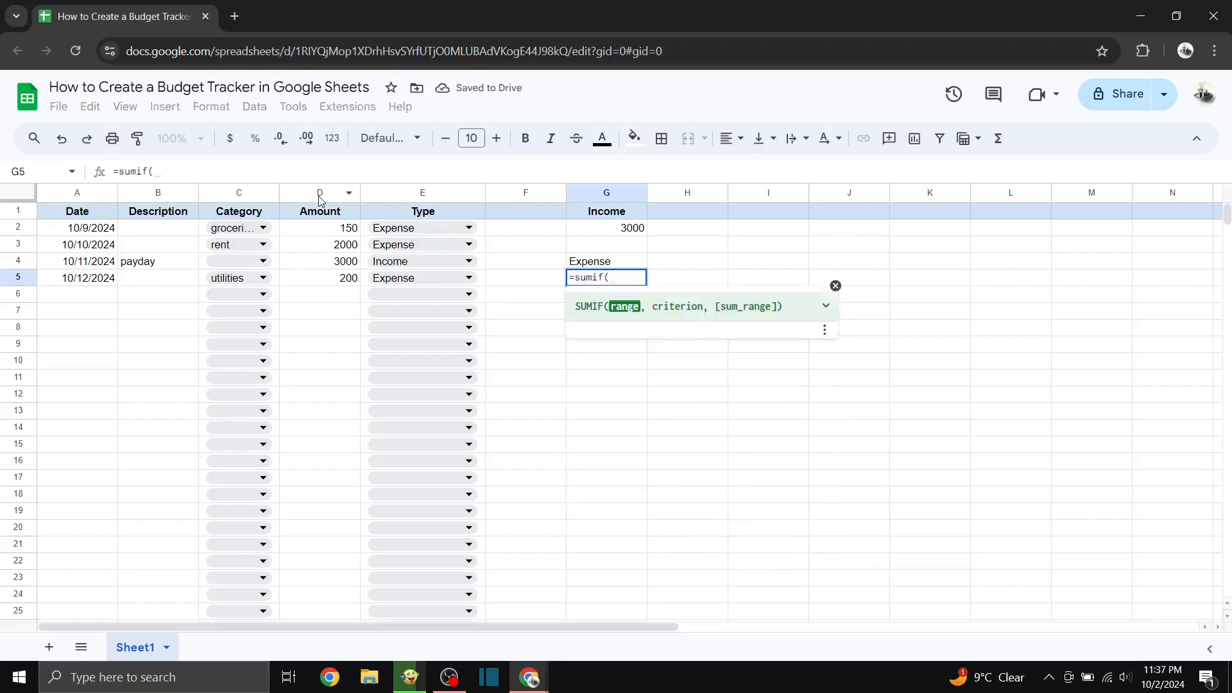
{"action": "left_click", "coordinate": [391, 194]}
{"action": "type", "text": ","}
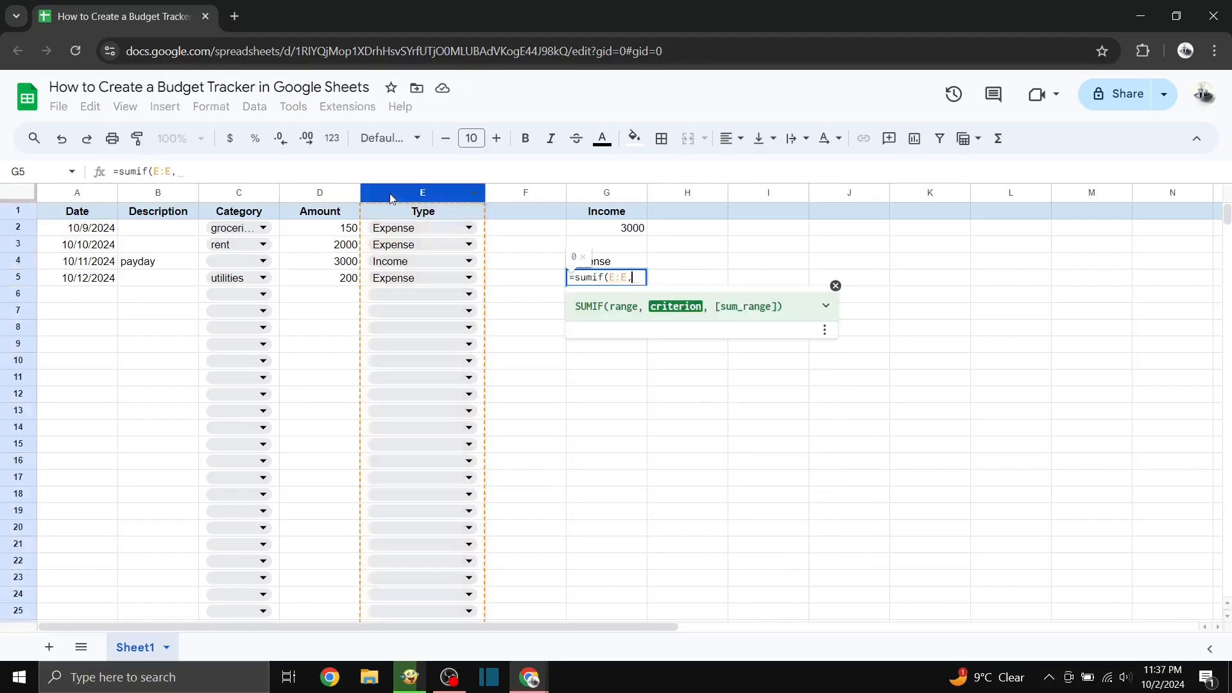
{"action": "type", "text": "\"Exp"}
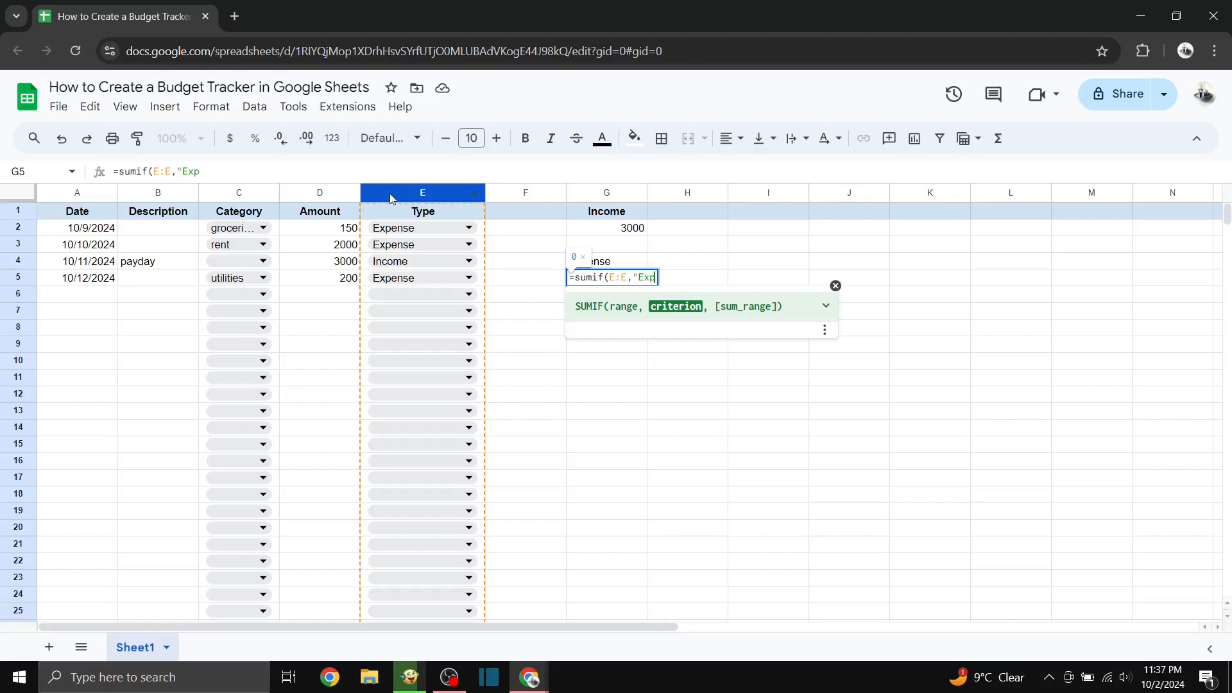
{"action": "type", "text": "ense\","}
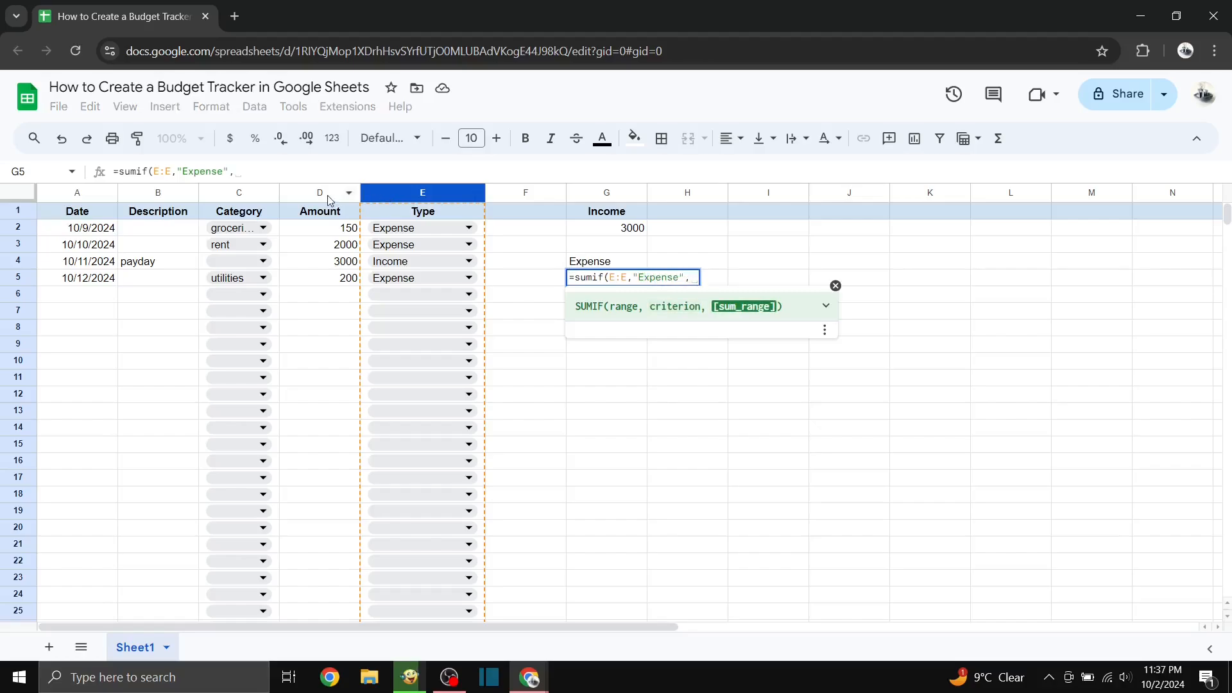
{"action": "left_click", "coordinate": [324, 194]}
{"action": "type", "text": ")"}
{"action": "key", "text": "Return"}
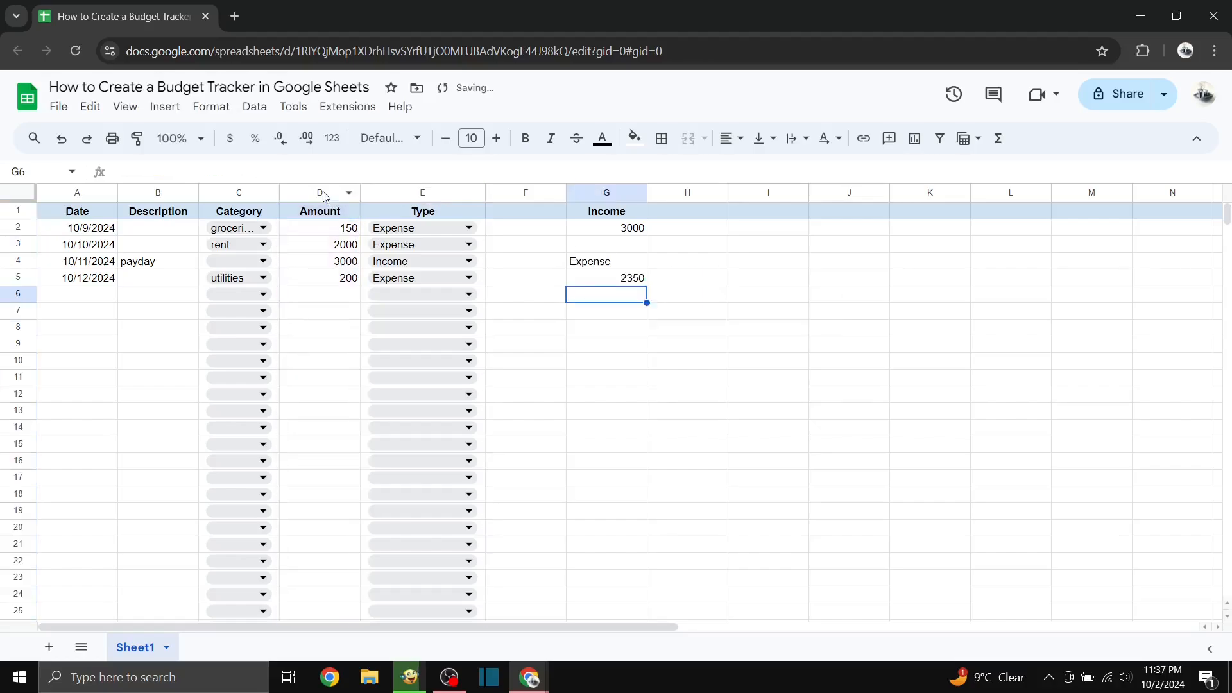